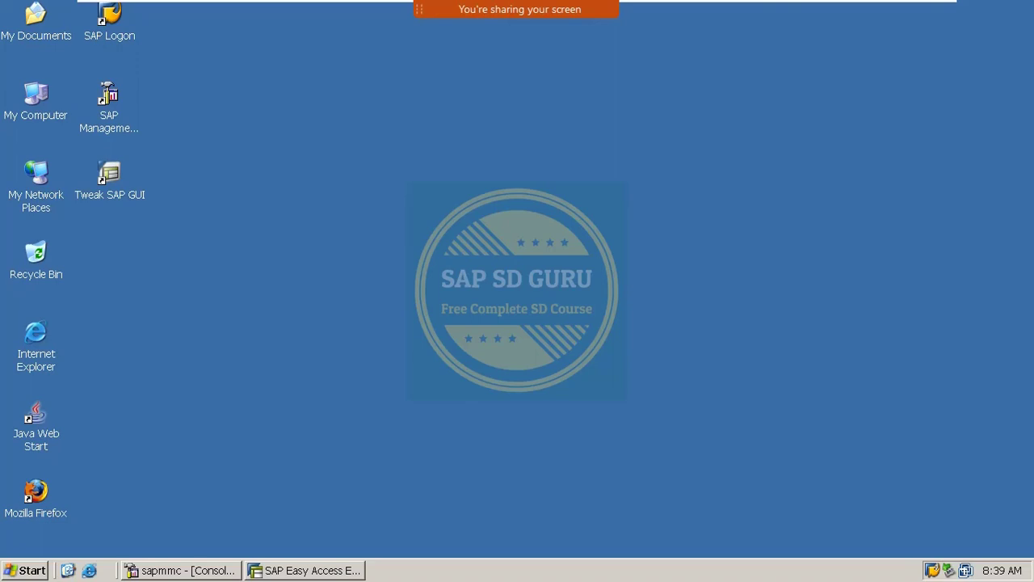
pyautogui.rightClick(335, 197)
pyautogui.click(360, 222)
pyautogui.click(26, 570)
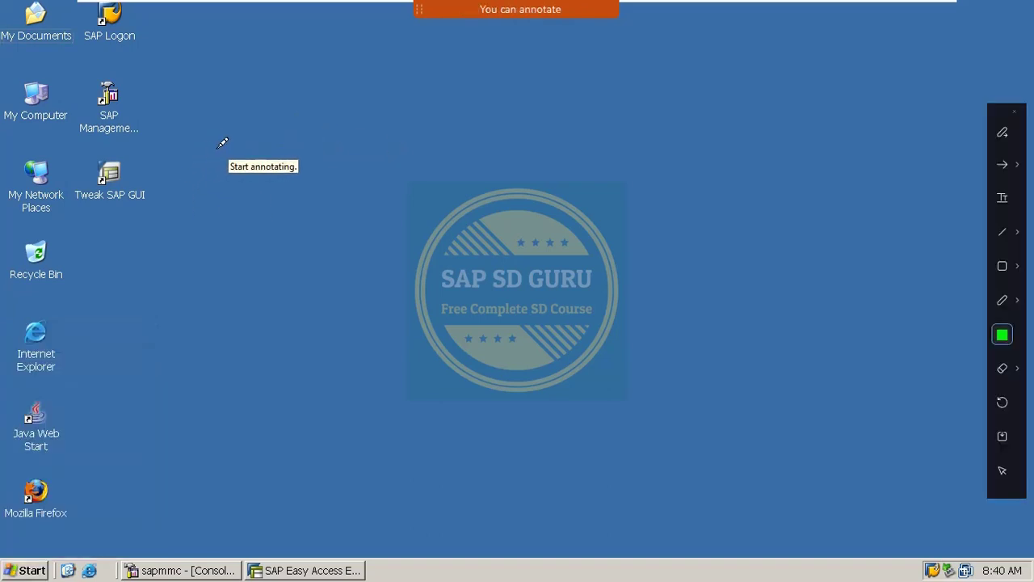
# Handwrite "create sales order" in green annotation ink across the upper part of the desktop
pyautogui.click(221, 163)
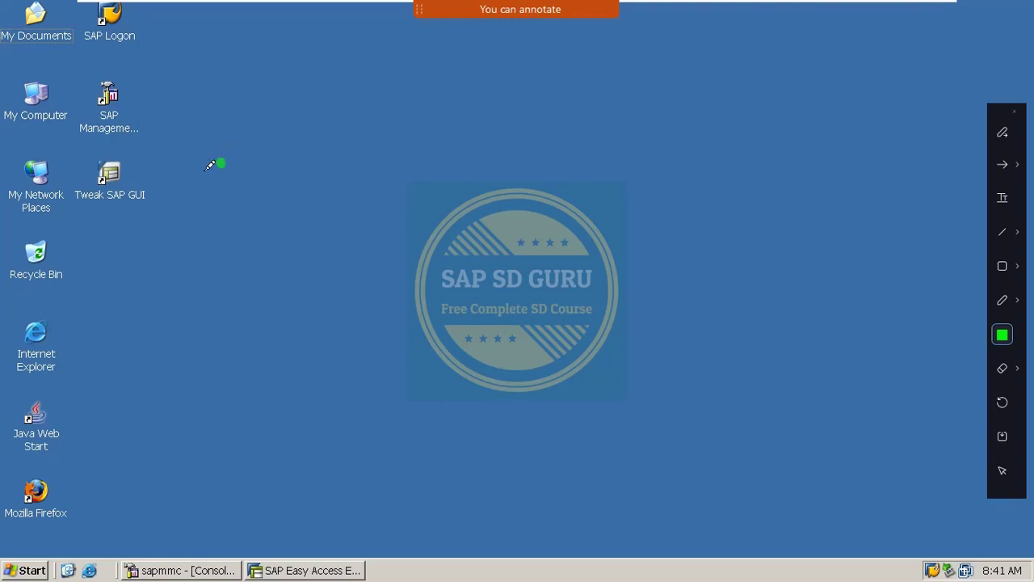
pyautogui.moveTo(237, 153)
pyautogui.mouseDown()
pyautogui.moveTo(244, 176)
pyautogui.moveTo(271, 187)
pyautogui.moveTo(315, 149)
pyautogui.moveTo(342, 159)
pyautogui.moveTo(449, 145)
pyautogui.mouseUp()
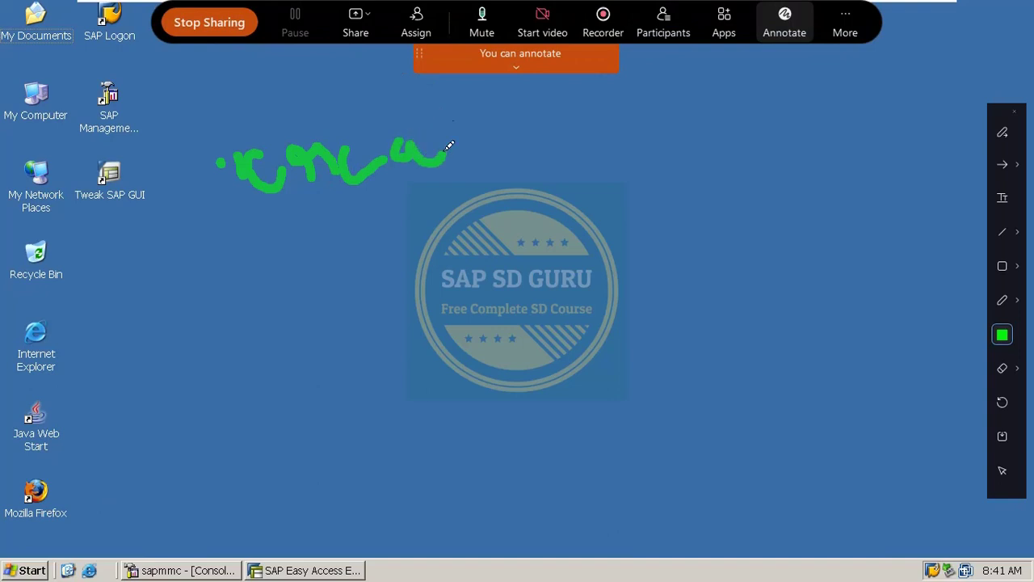
pyautogui.moveTo(446, 108)
pyautogui.mouseDown()
pyautogui.moveTo(455, 158)
pyautogui.moveTo(474, 120)
pyautogui.moveTo(501, 115)
pyautogui.moveTo(515, 144)
pyautogui.mouseUp()
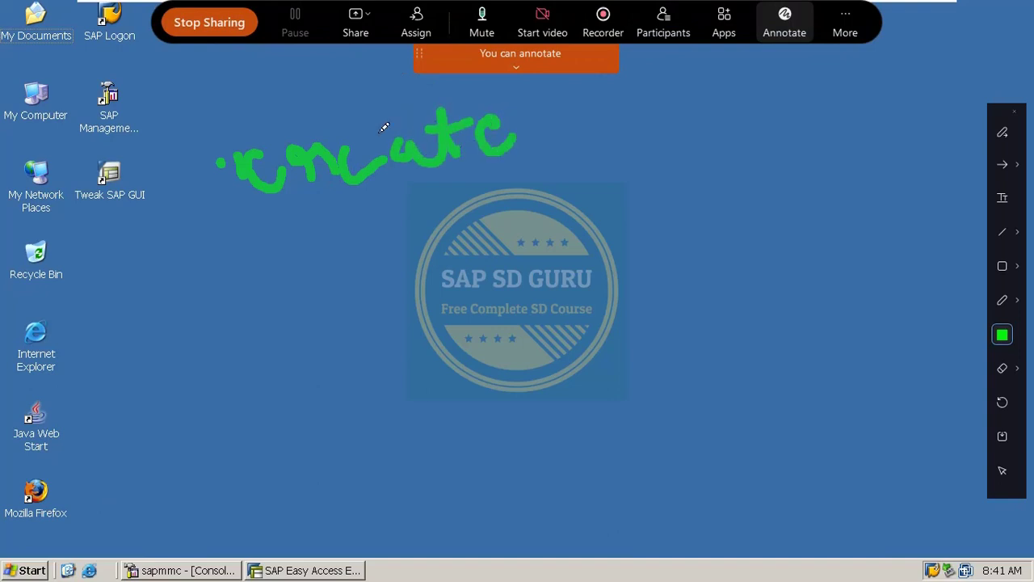
pyautogui.moveTo(350, 156); pyautogui.dragTo(365, 154)
pyautogui.moveTo(608, 118); pyautogui.dragTo(577, 158)
pyautogui.moveTo(652, 121)
pyautogui.mouseDown()
pyautogui.moveTo(672, 137)
pyautogui.moveTo(686, 111)
pyautogui.moveTo(754, 114)
pyautogui.moveTo(758, 136)
pyautogui.mouseUp()
pyautogui.moveTo(832, 98)
pyautogui.mouseDown()
pyautogui.moveTo(840, 66)
pyautogui.moveTo(889, 104)
pyautogui.mouseUp()
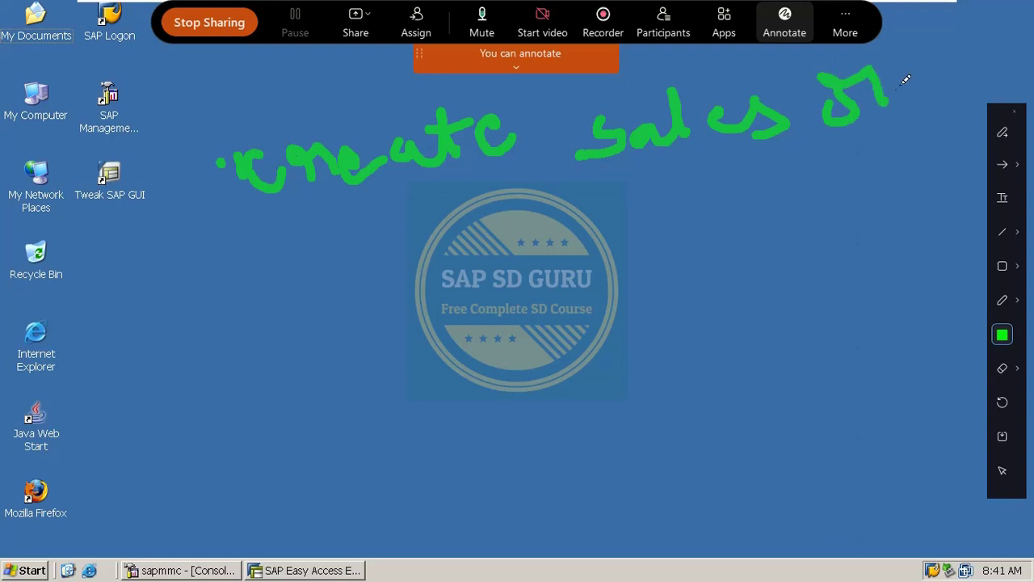
pyautogui.moveTo(899, 53)
pyautogui.mouseDown()
pyautogui.moveTo(917, 104)
pyautogui.moveTo(951, 63)
pyautogui.moveTo(979, 95)
pyautogui.mouseUp()
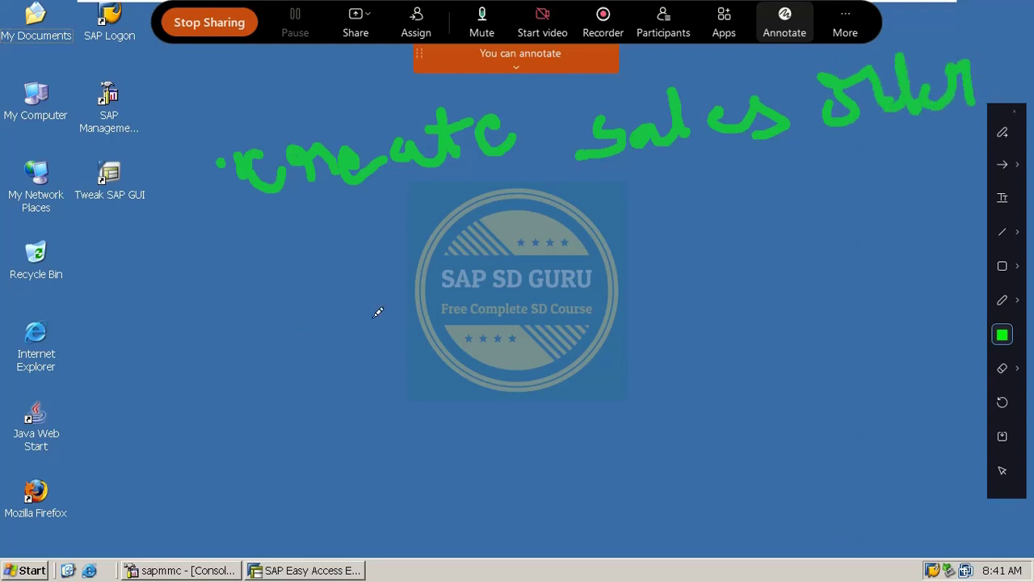
# Handwrite the order types OR and RO below the heading, with an arrow before and after each
pyautogui.moveTo(314, 304); pyautogui.dragTo(380, 284)
pyautogui.moveTo(339, 273)
pyautogui.mouseDown()
pyautogui.moveTo(366, 281)
pyautogui.moveTo(369, 335)
pyautogui.mouseUp()
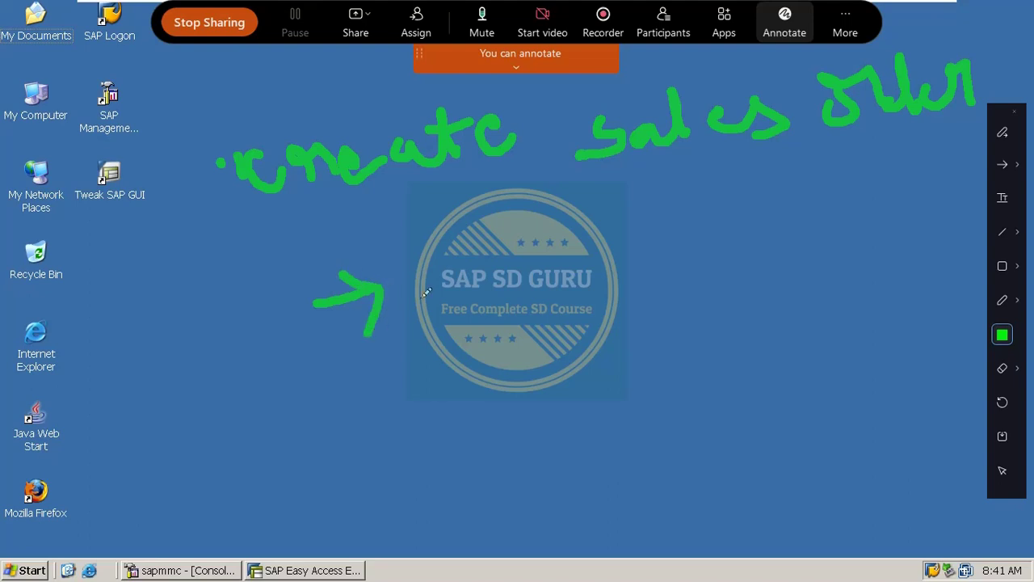
pyautogui.moveTo(452, 260)
pyautogui.mouseDown()
pyautogui.moveTo(446, 314)
pyautogui.moveTo(457, 260)
pyautogui.moveTo(495, 299)
pyautogui.moveTo(503, 232)
pyautogui.mouseUp()
pyautogui.moveTo(496, 272); pyautogui.dragTo(533, 275)
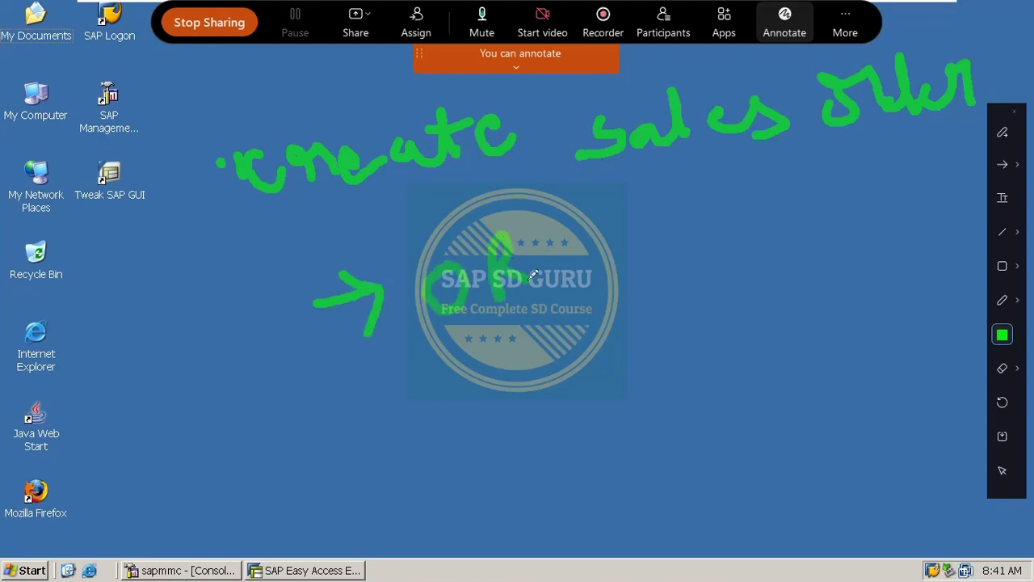
pyautogui.moveTo(347, 414)
pyautogui.mouseDown()
pyautogui.moveTo(434, 392)
pyautogui.moveTo(412, 440)
pyautogui.mouseUp()
pyautogui.moveTo(474, 370)
pyautogui.mouseDown()
pyautogui.moveTo(467, 374)
pyautogui.moveTo(517, 380)
pyautogui.moveTo(538, 400)
pyautogui.moveTo(526, 365)
pyautogui.mouseUp()
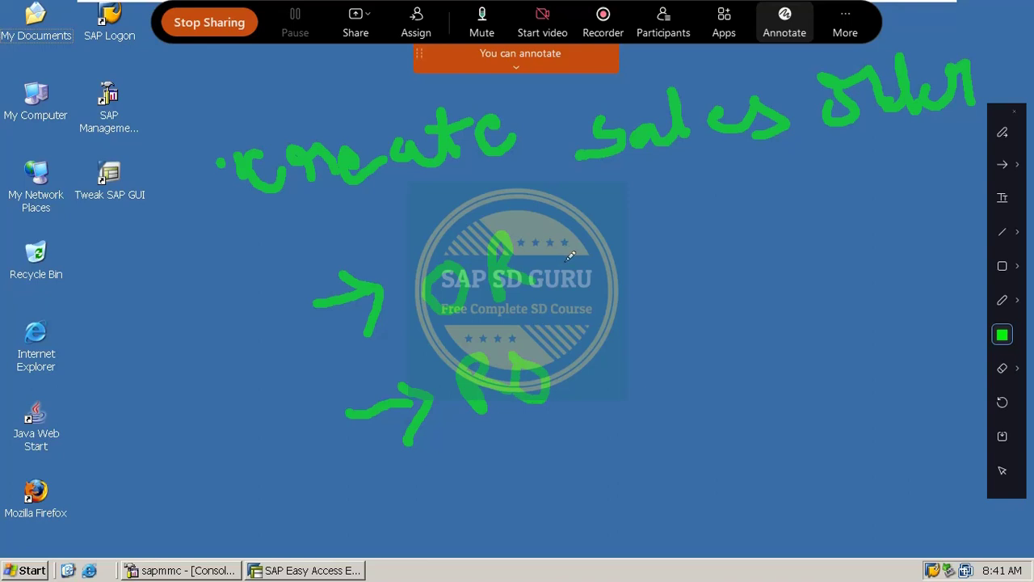
pyautogui.moveTo(568, 258)
pyautogui.mouseDown()
pyautogui.moveTo(638, 239)
pyautogui.moveTo(616, 276)
pyautogui.mouseUp()
pyautogui.moveTo(585, 367); pyautogui.dragTo(653, 343)
pyautogui.moveTo(623, 324)
pyautogui.mouseDown()
pyautogui.moveTo(658, 353)
pyautogui.moveTo(646, 389)
pyautogui.mouseUp()
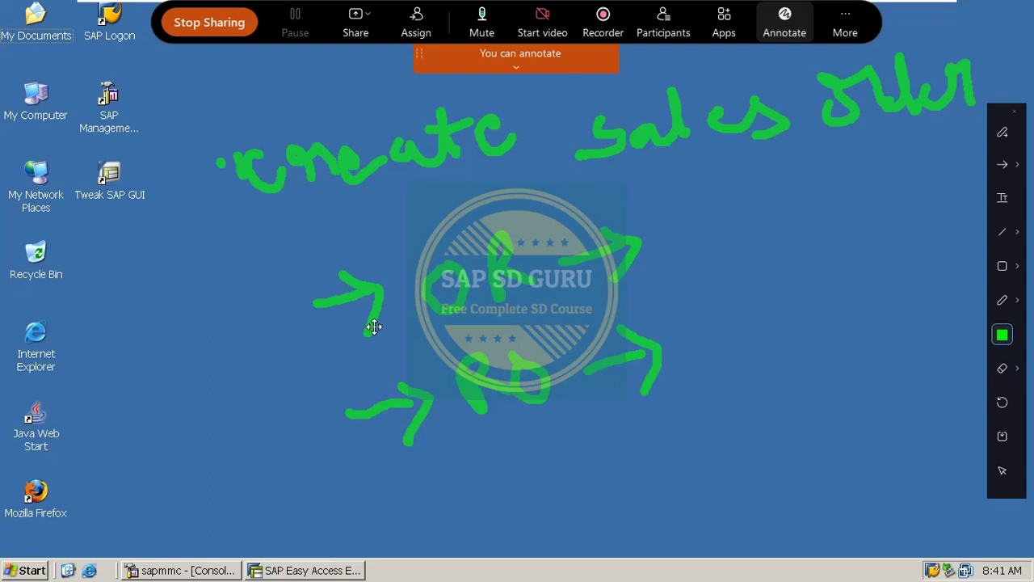
# Write the customer number and the material vaxine-150 beside the order types and enclose them with a brace
pyautogui.moveTo(131, 296)
pyautogui.mouseDown()
pyautogui.moveTo(148, 324)
pyautogui.moveTo(130, 319)
pyautogui.moveTo(157, 323)
pyautogui.moveTo(175, 304)
pyautogui.moveTo(214, 321)
pyautogui.moveTo(231, 266)
pyautogui.moveTo(242, 285)
pyautogui.moveTo(261, 264)
pyautogui.moveTo(263, 286)
pyautogui.moveTo(243, 297)
pyautogui.mouseUp()
pyautogui.moveTo(123, 386); pyautogui.dragTo(166, 360)
pyautogui.moveTo(178, 388)
pyautogui.mouseDown()
pyautogui.moveTo(248, 360)
pyautogui.moveTo(266, 379)
pyautogui.moveTo(298, 356)
pyautogui.moveTo(321, 358)
pyautogui.moveTo(339, 330)
pyautogui.moveTo(336, 347)
pyautogui.moveTo(354, 332)
pyautogui.mouseUp()
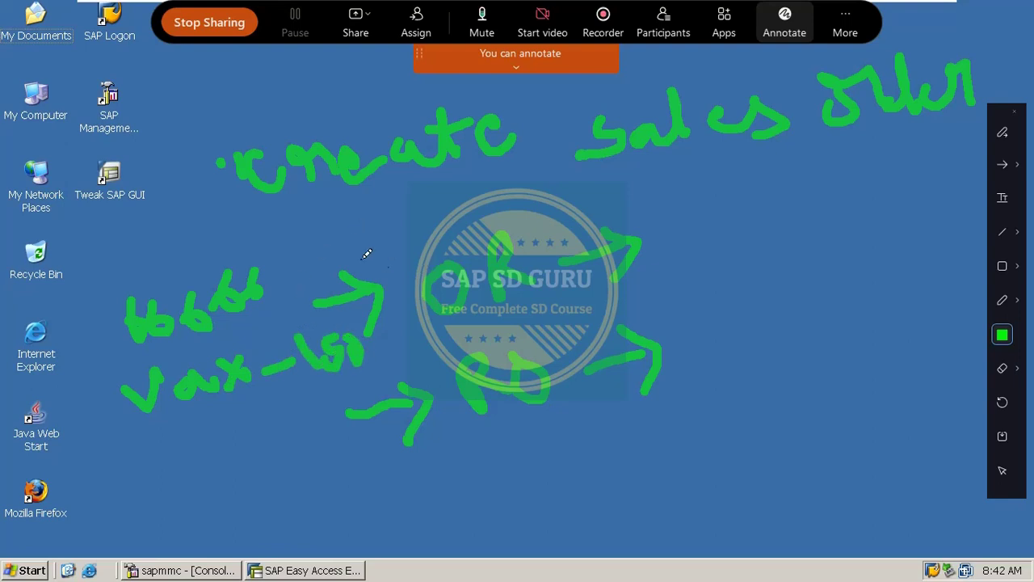
pyautogui.moveTo(102, 294)
pyautogui.mouseDown()
pyautogui.moveTo(91, 307)
pyautogui.moveTo(145, 457)
pyautogui.moveTo(227, 493)
pyautogui.mouseUp()
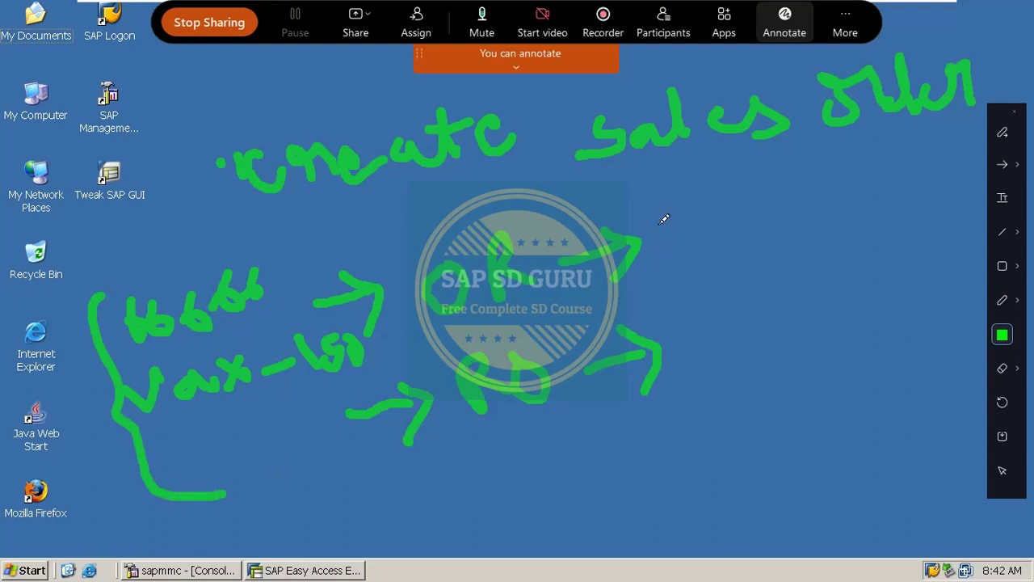
# Draw a check mark after each of the order types OR and RO and underline both
pyautogui.moveTo(661, 232); pyautogui.dragTo(792, 177)
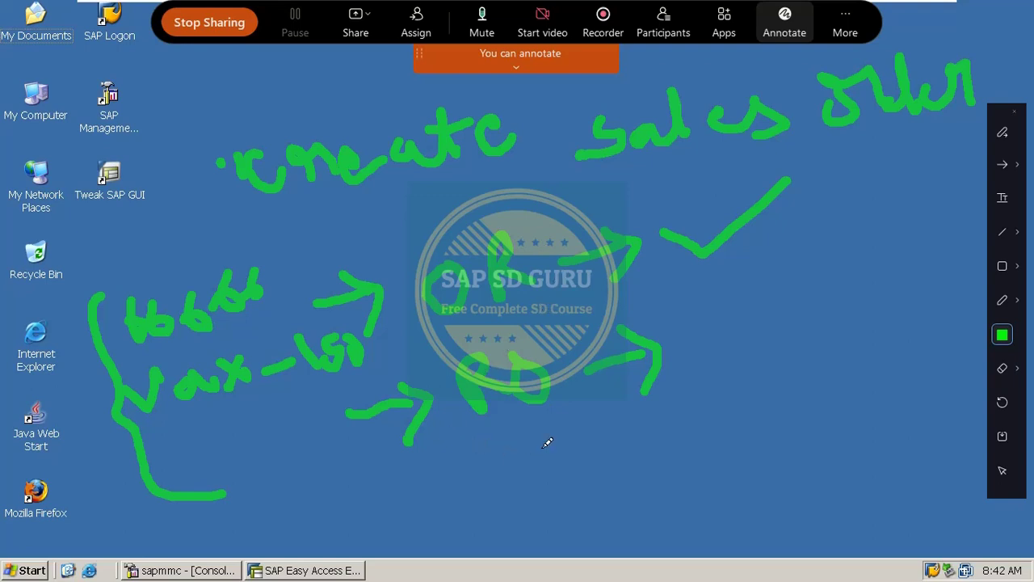
pyautogui.moveTo(498, 470); pyautogui.dragTo(534, 453)
pyautogui.moveTo(482, 487); pyautogui.dragTo(546, 476)
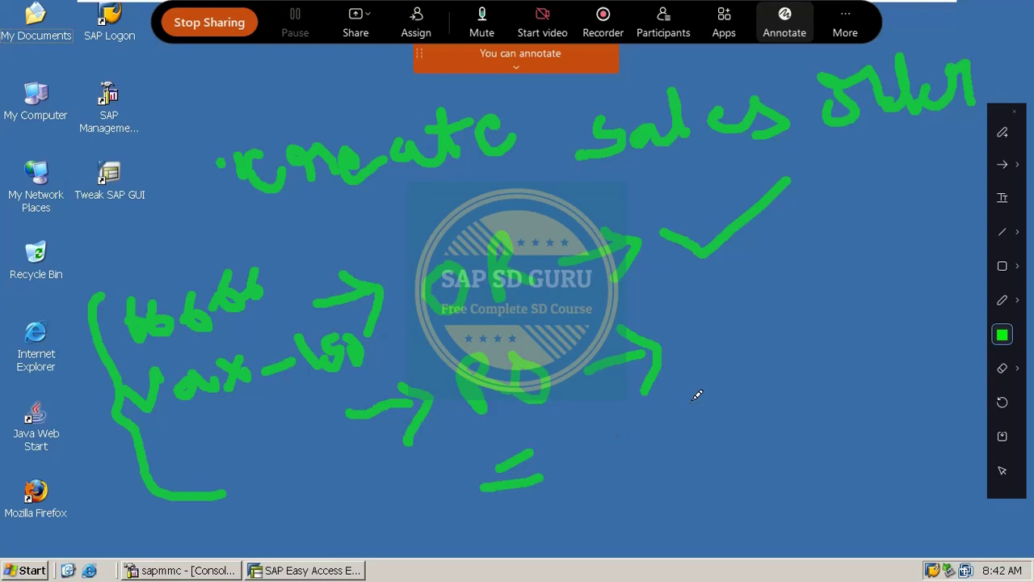
pyautogui.moveTo(693, 349)
pyautogui.mouseDown()
pyautogui.moveTo(718, 365)
pyautogui.moveTo(779, 310)
pyautogui.mouseUp()
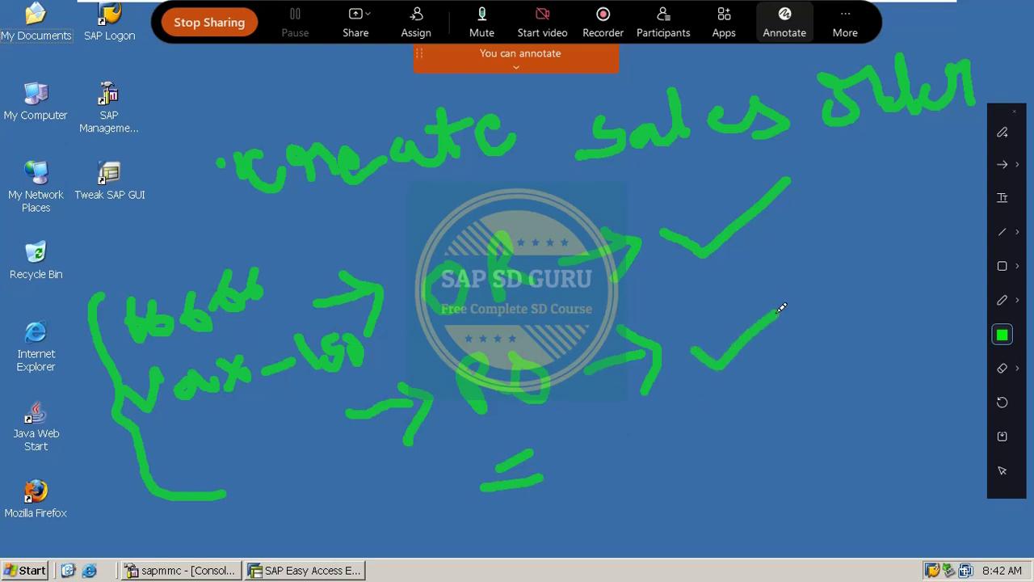
pyautogui.moveTo(451, 329); pyautogui.dragTo(509, 320)
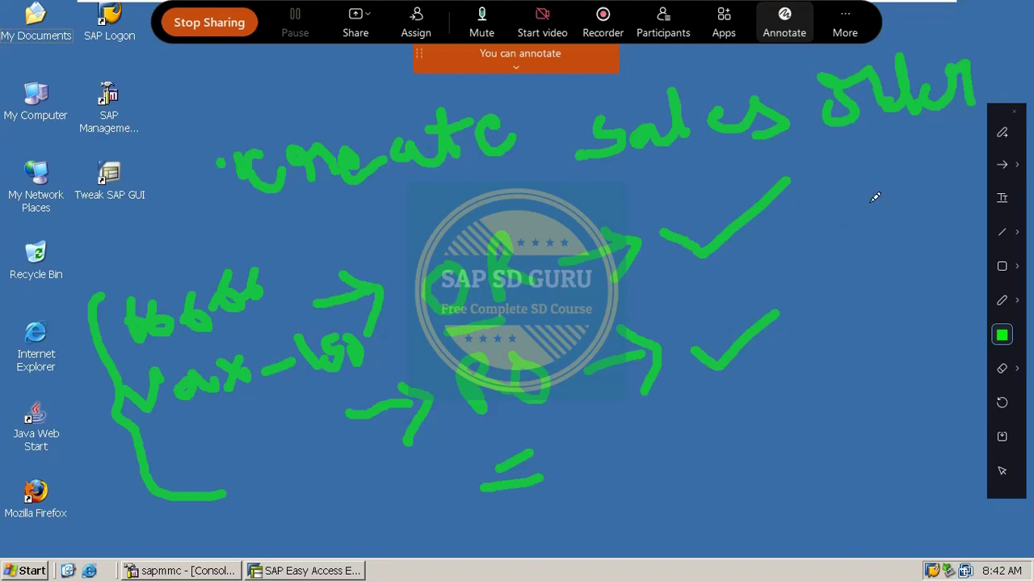
# Write the underlined values 02 for OR and 01 for RO, brace them, and end the annotation
pyautogui.moveTo(879, 195)
pyautogui.mouseDown()
pyautogui.moveTo(866, 220)
pyautogui.moveTo(921, 191)
pyautogui.moveTo(929, 222)
pyautogui.moveTo(945, 219)
pyautogui.mouseUp()
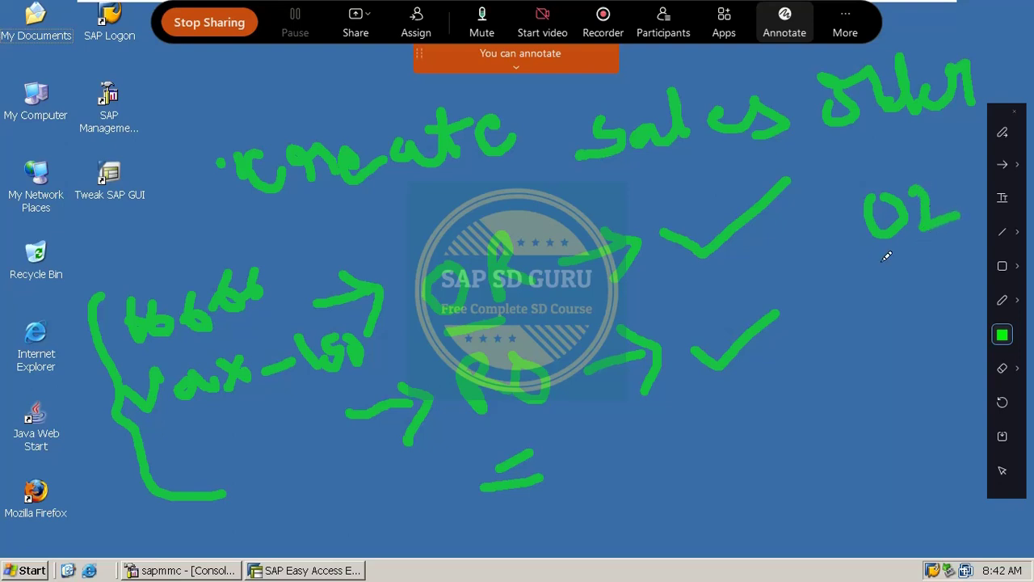
pyautogui.moveTo(881, 257); pyautogui.dragTo(919, 249)
pyautogui.moveTo(879, 277); pyautogui.dragTo(952, 253)
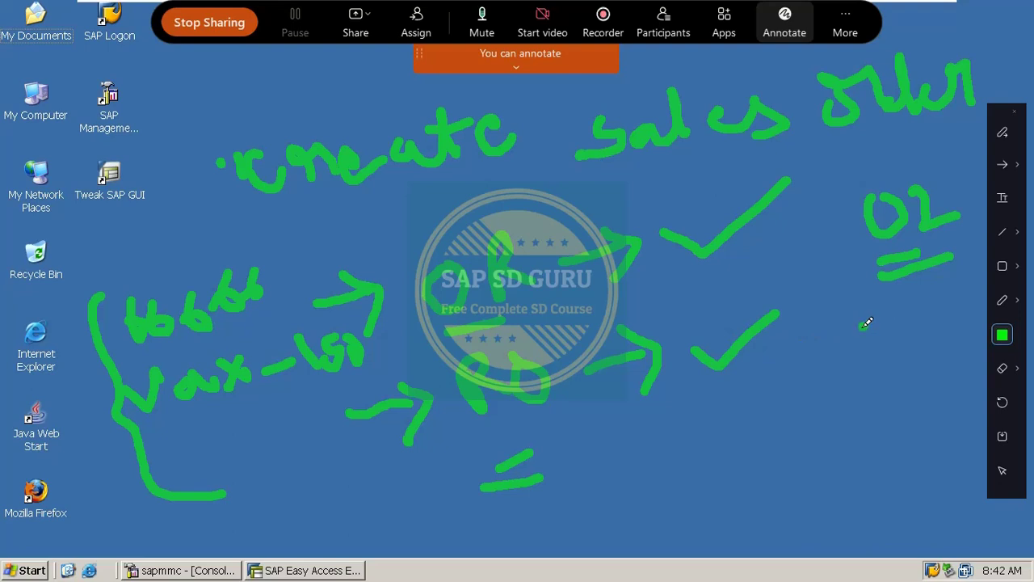
pyautogui.moveTo(867, 325)
pyautogui.mouseDown()
pyautogui.moveTo(878, 358)
pyautogui.moveTo(877, 321)
pyautogui.moveTo(907, 368)
pyautogui.mouseUp()
pyautogui.moveTo(850, 397); pyautogui.dragTo(939, 388)
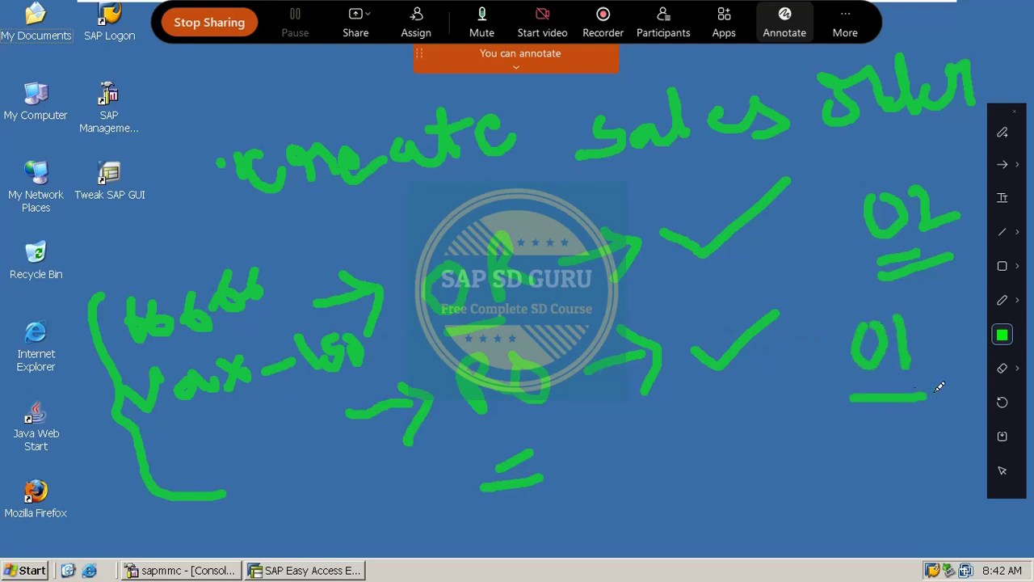
pyautogui.moveTo(845, 449); pyautogui.dragTo(967, 405)
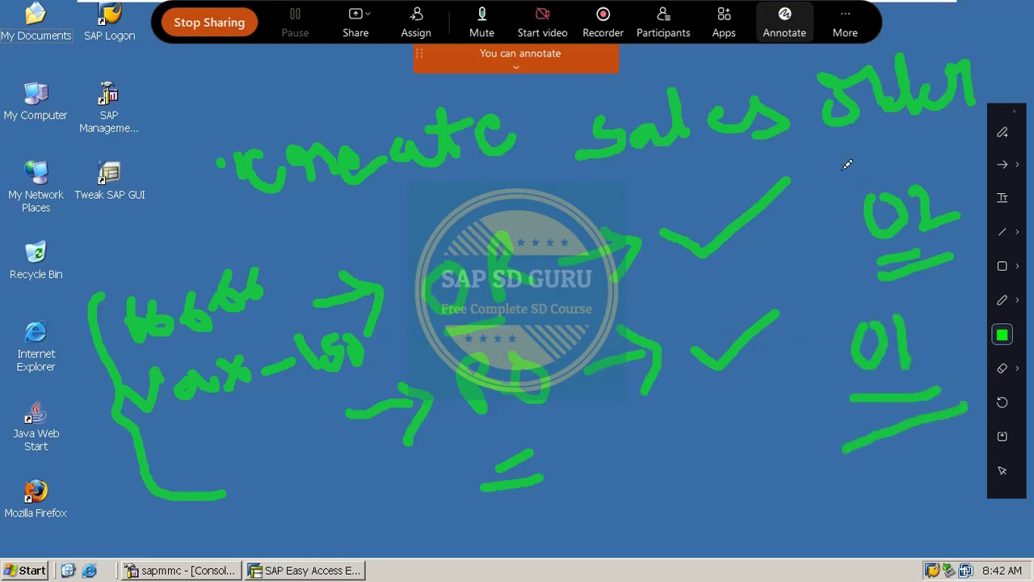
pyautogui.moveTo(845, 168)
pyautogui.mouseDown()
pyautogui.moveTo(825, 257)
pyautogui.moveTo(849, 466)
pyautogui.moveTo(879, 489)
pyautogui.mouseUp()
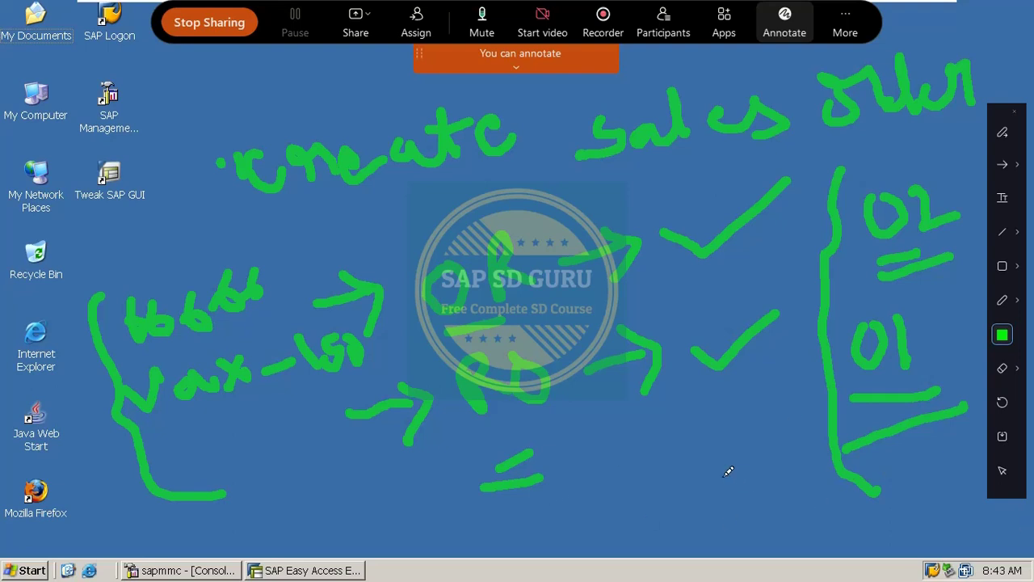
pyautogui.press('Escape')
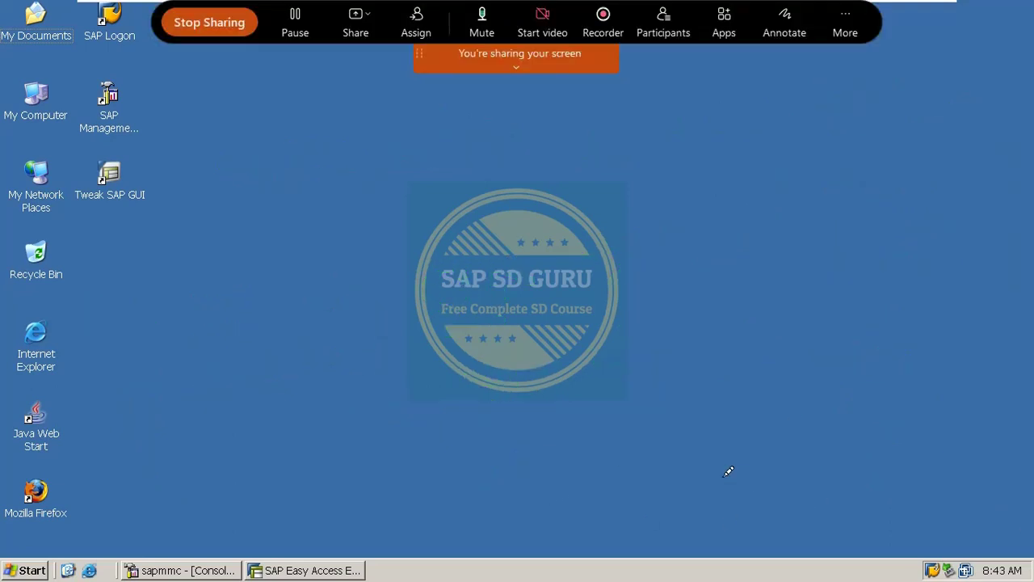
# Switch to SAP Easy Access and start transaction VA01 to create a sales order
pyautogui.click(340, 562)
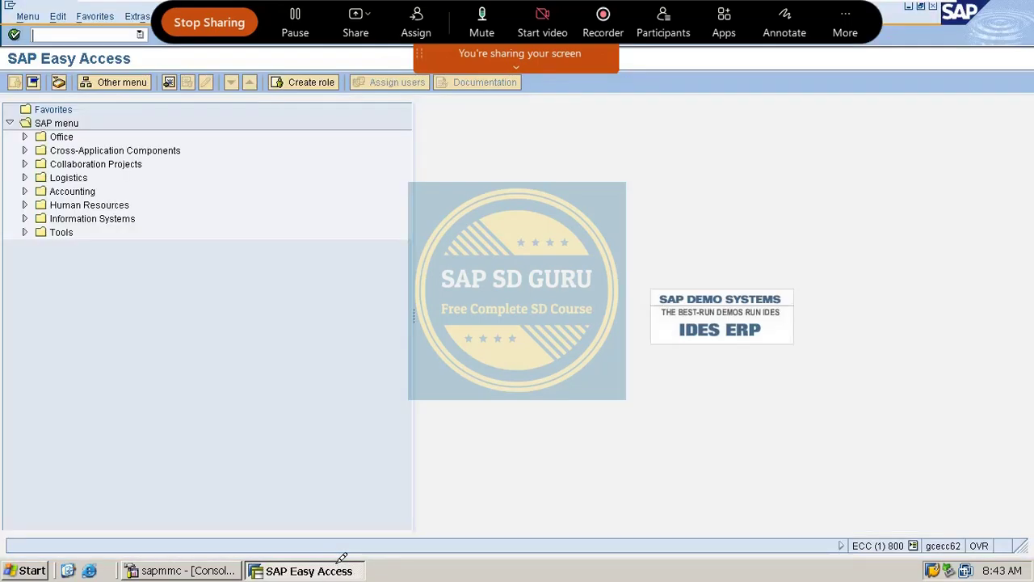
pyautogui.write('va01')
pyautogui.press('Return')
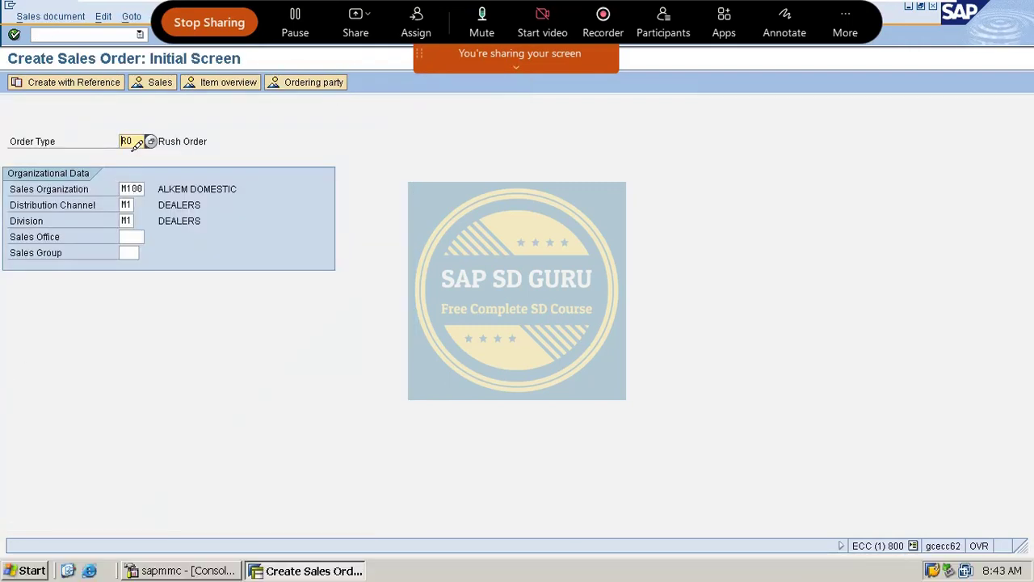
# Set the order type to OR and continue to the standard order overview
pyautogui.moveTo(136, 142); pyautogui.dragTo(33, 142)
pyautogui.press('BackSpace')
pyautogui.write('O')
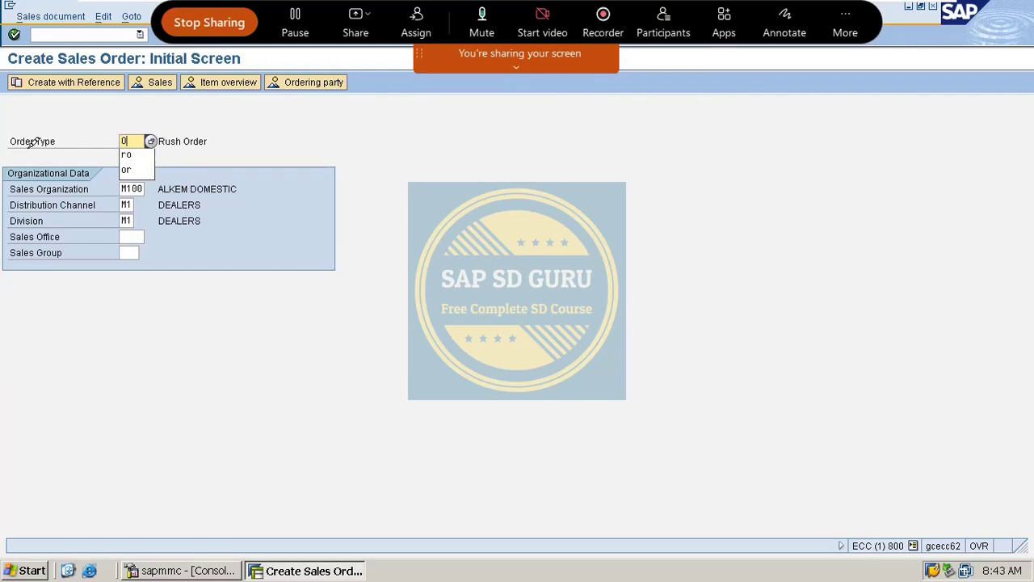
pyautogui.write('R')
pyautogui.click(465, 140)
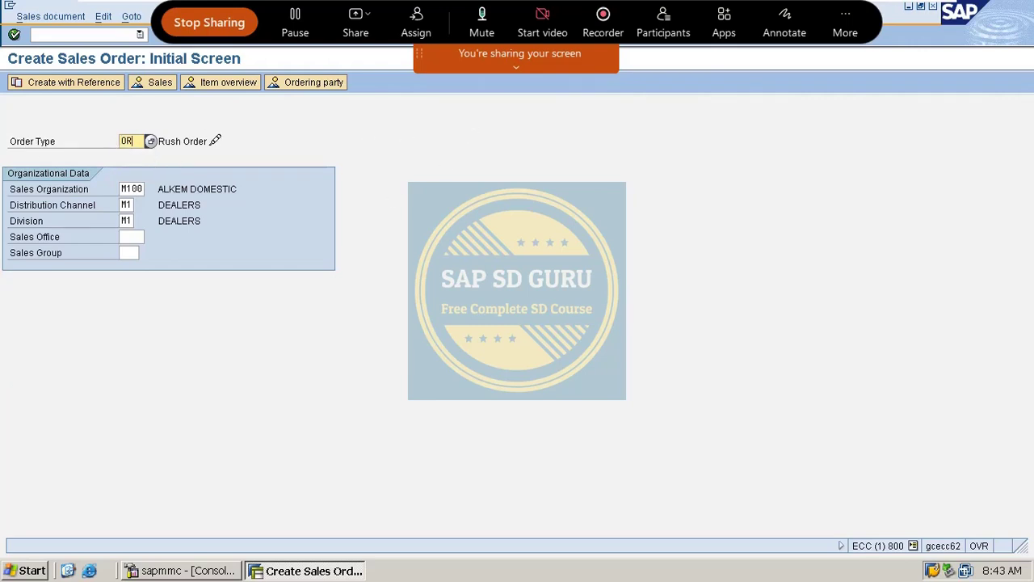
pyautogui.press('Return')
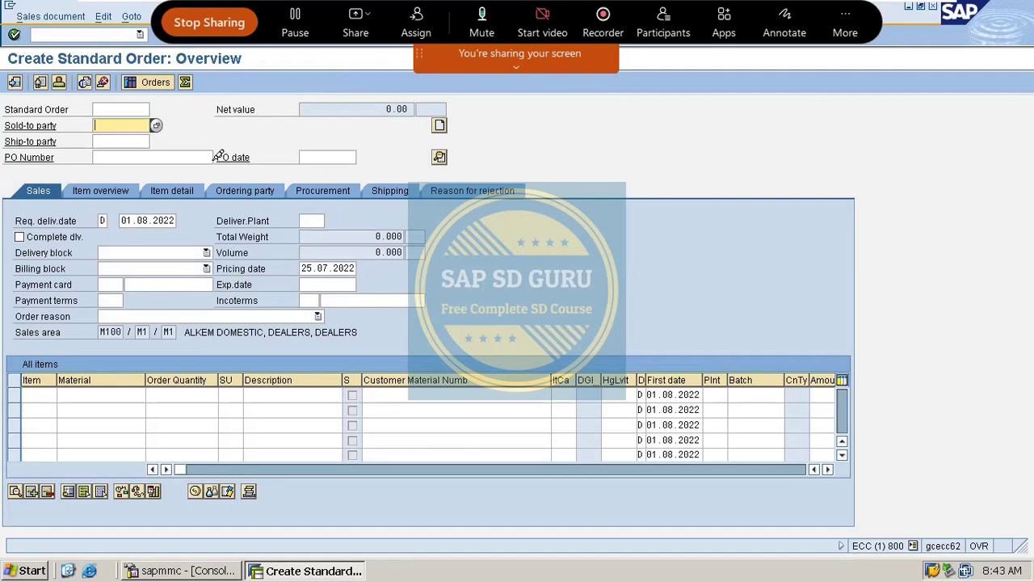
# Enter the previously used customer number as the sold-to party of the standard order
pyautogui.press('BackSpace')
pyautogui.press('Down')
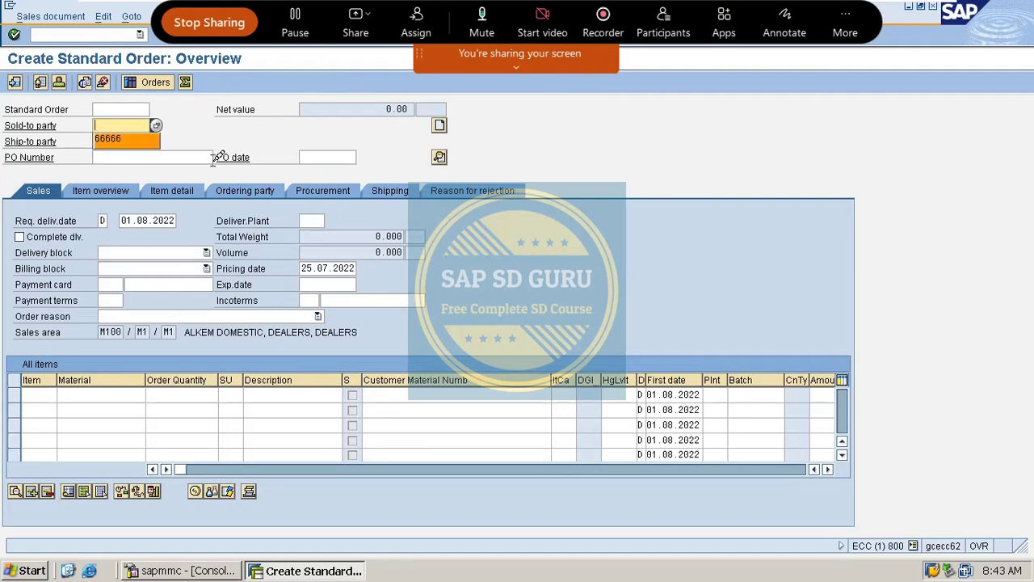
pyautogui.press('Return')
pyautogui.press('Return')
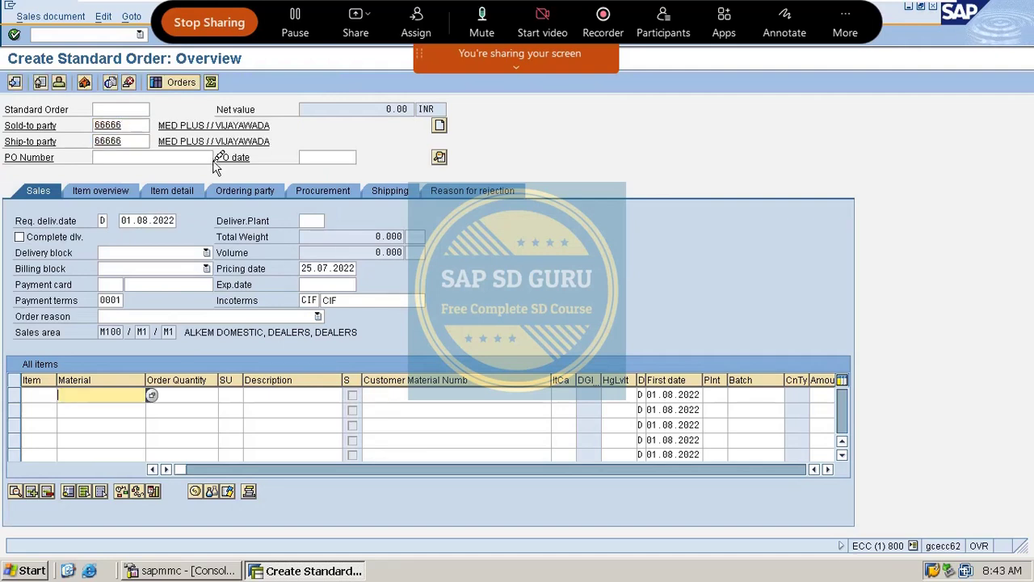
# Add material vaxine-150 as the first order item with an order quantity of 1
pyautogui.press('BackSpace')
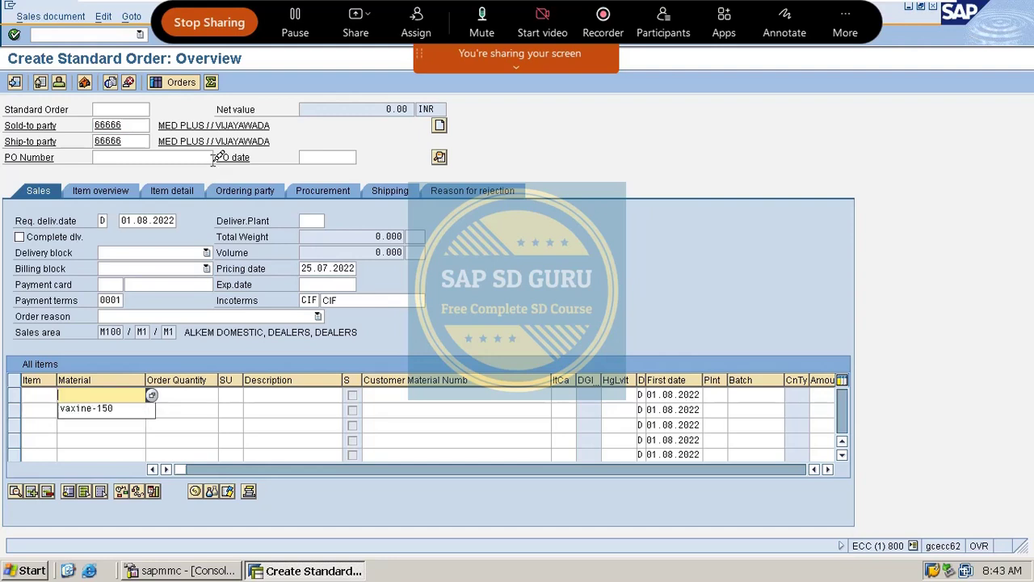
pyautogui.press('Down')
pyautogui.press('Return')
pyautogui.press('Return')
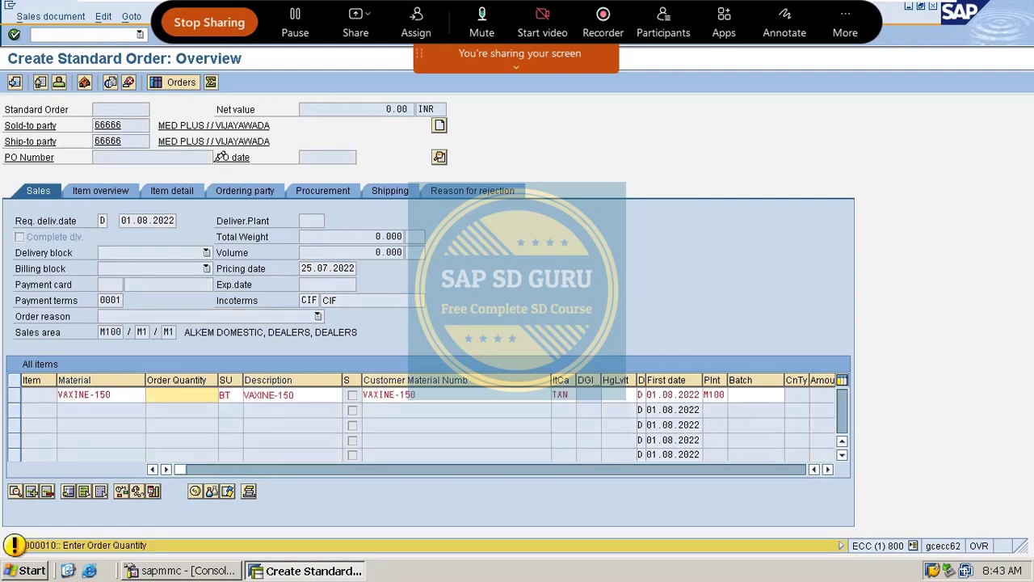
pyautogui.write('1')
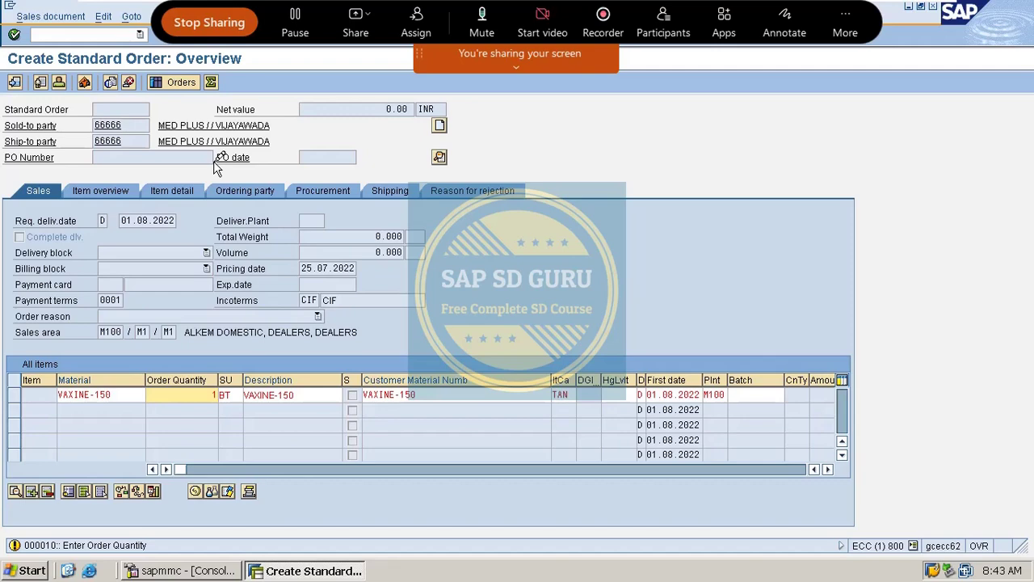
pyautogui.press('Return')
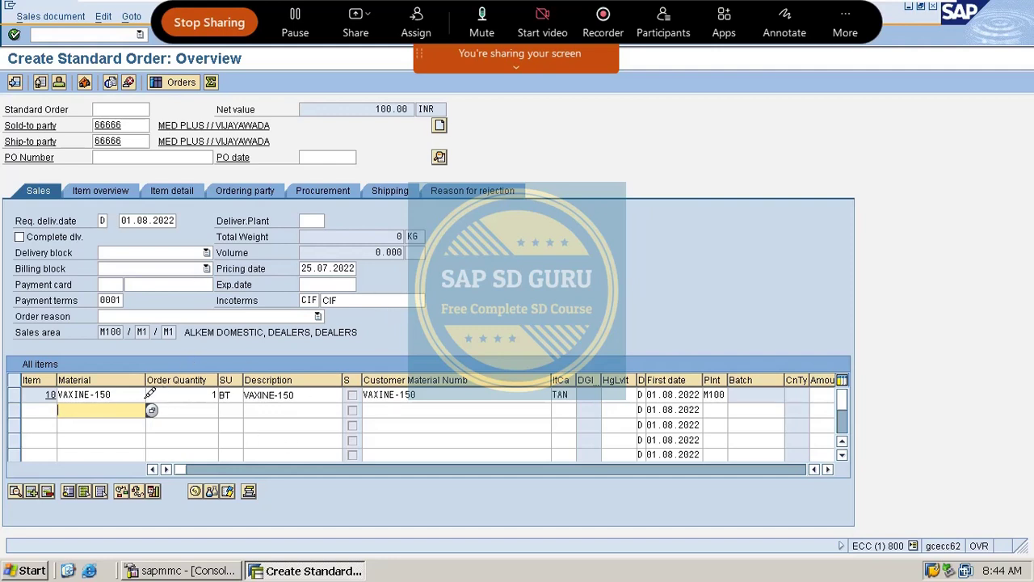
# Display the shipping data in the standard order's header to examine the shipping condition
pyautogui.click(441, 159)
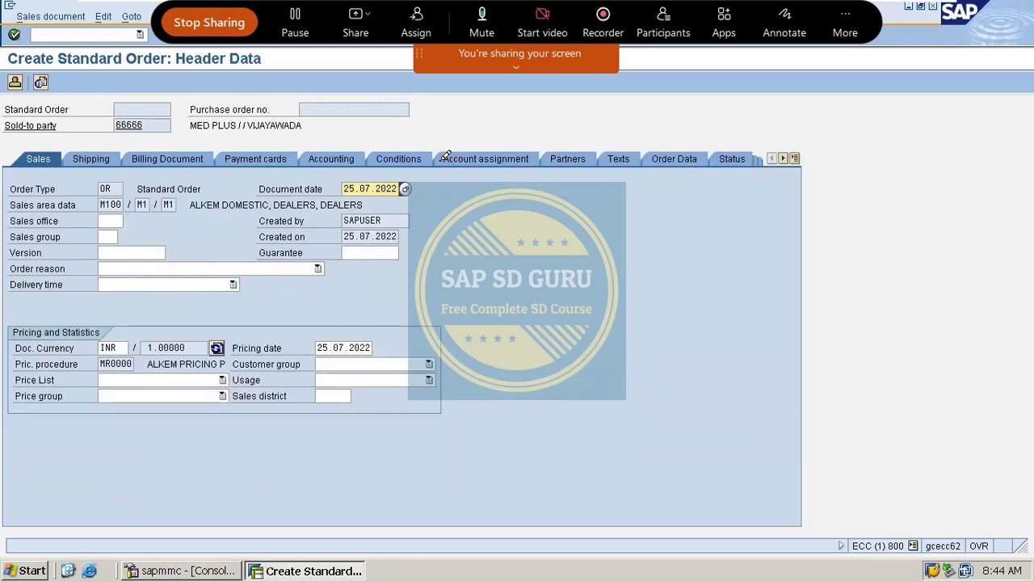
pyautogui.click(104, 155)
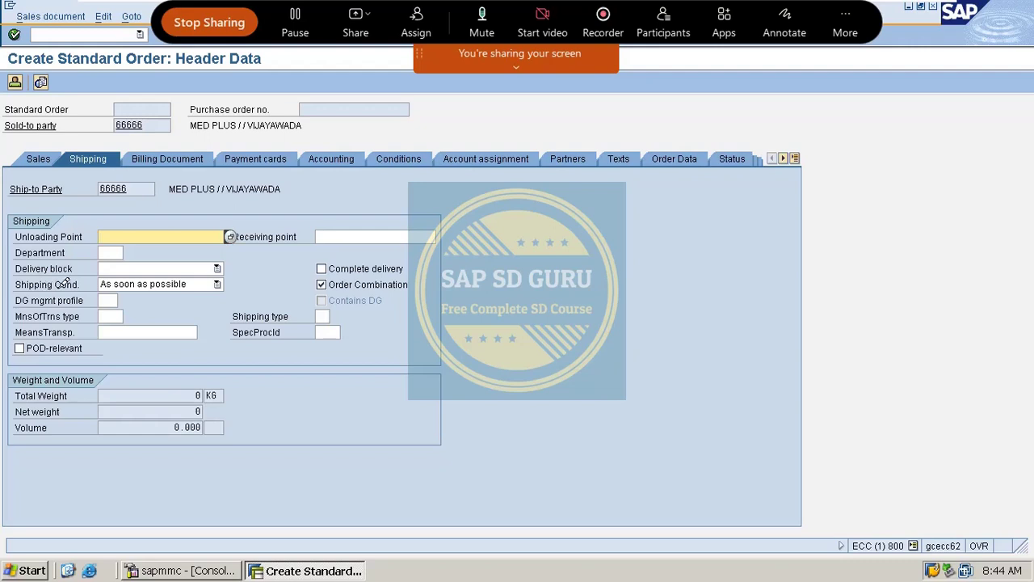
# Display the shipping data of the vaxine-150 item in the standard order to examine its delivery priority
pyautogui.moveTo(420, 54); pyautogui.dragTo(897, 64)
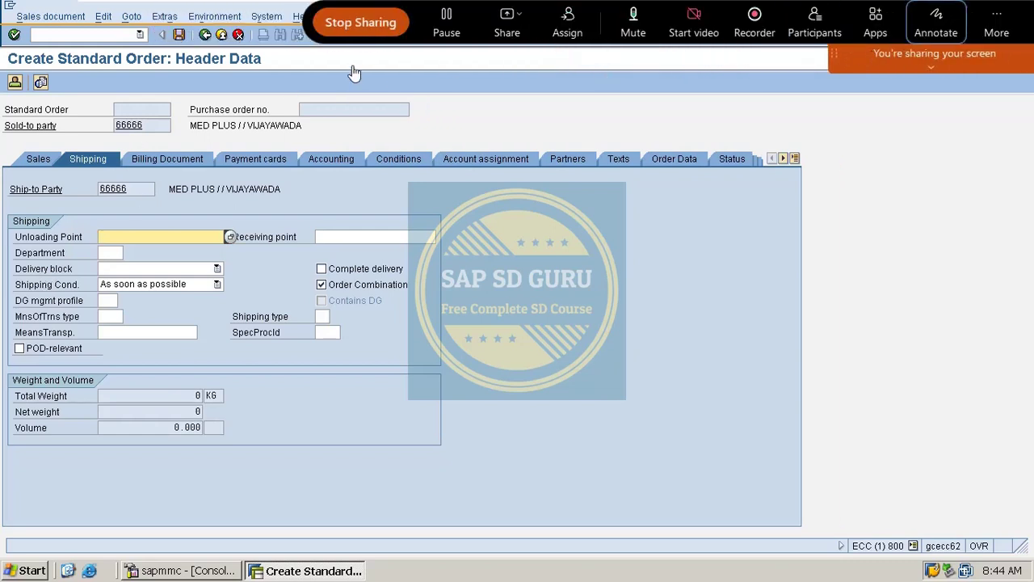
pyautogui.click(202, 36)
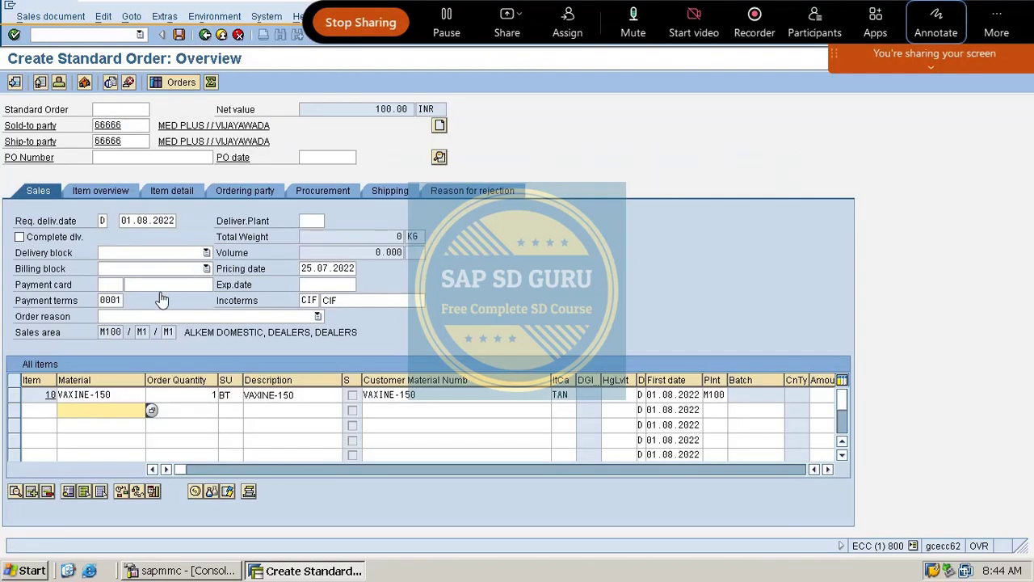
pyautogui.doubleClick(117, 396)
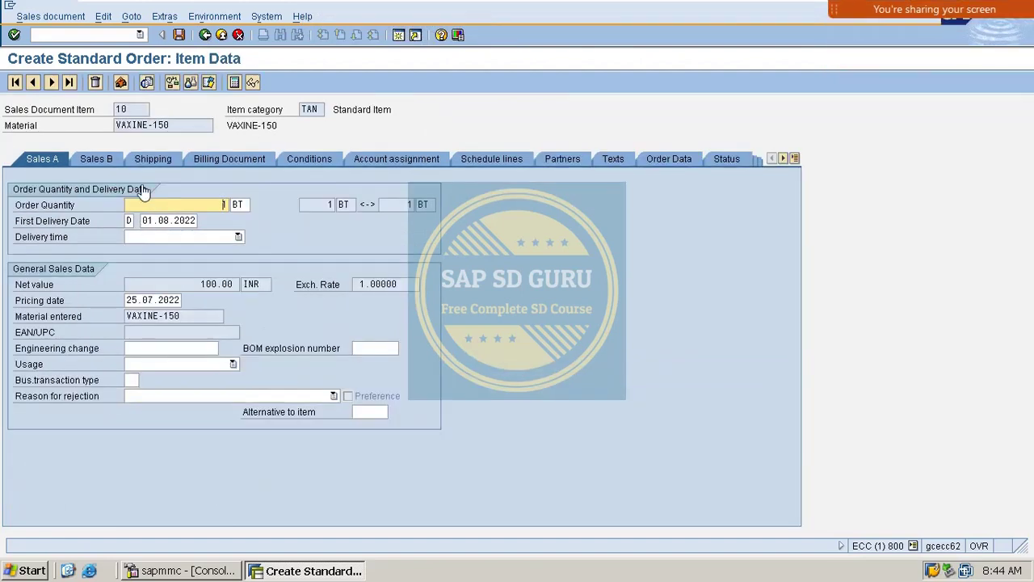
pyautogui.click(162, 163)
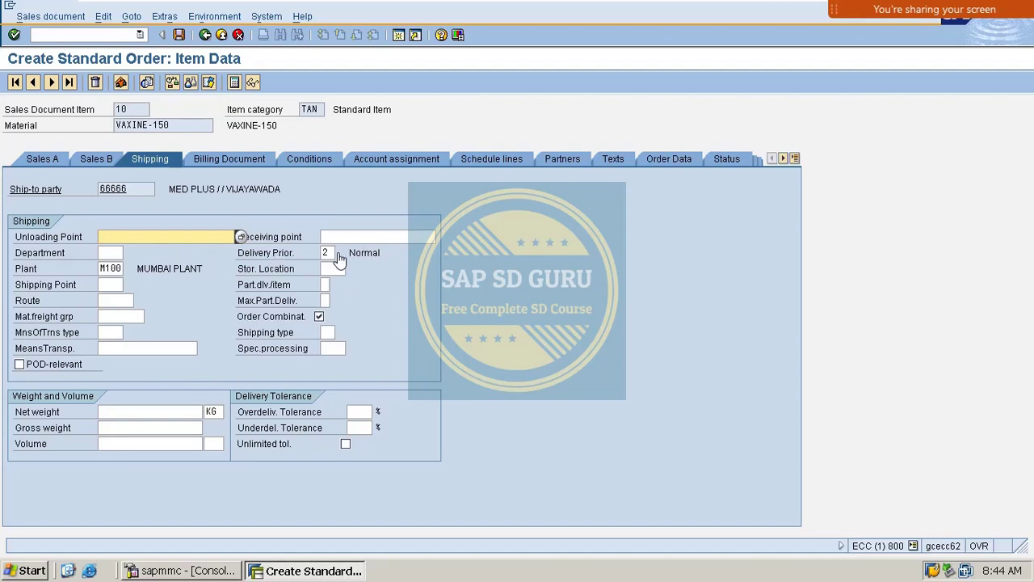
# Circle the item's delivery priority with a green freehand annotation and clear the annotation again
pyautogui.moveTo(979, 32)
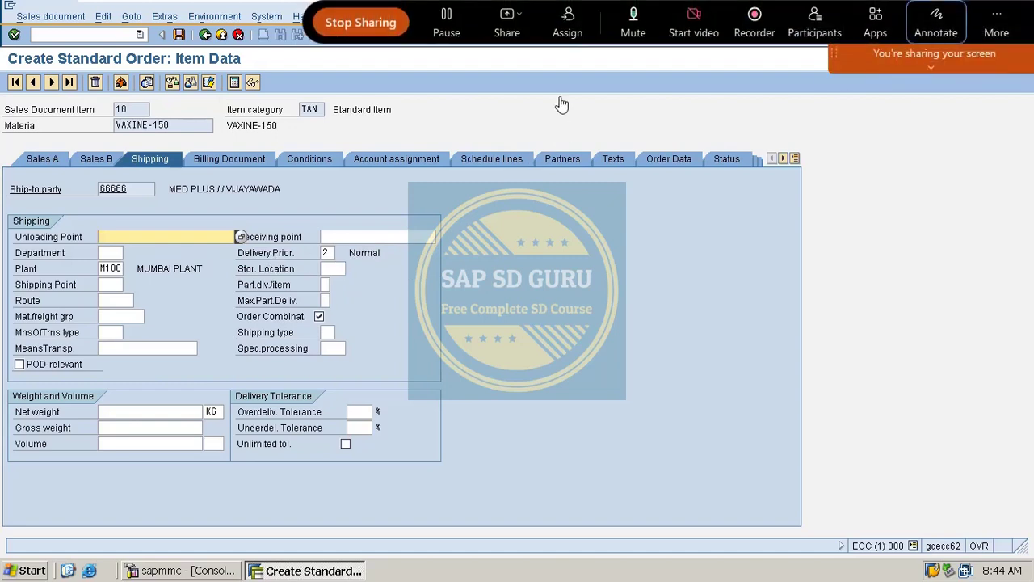
pyautogui.click(935, 29)
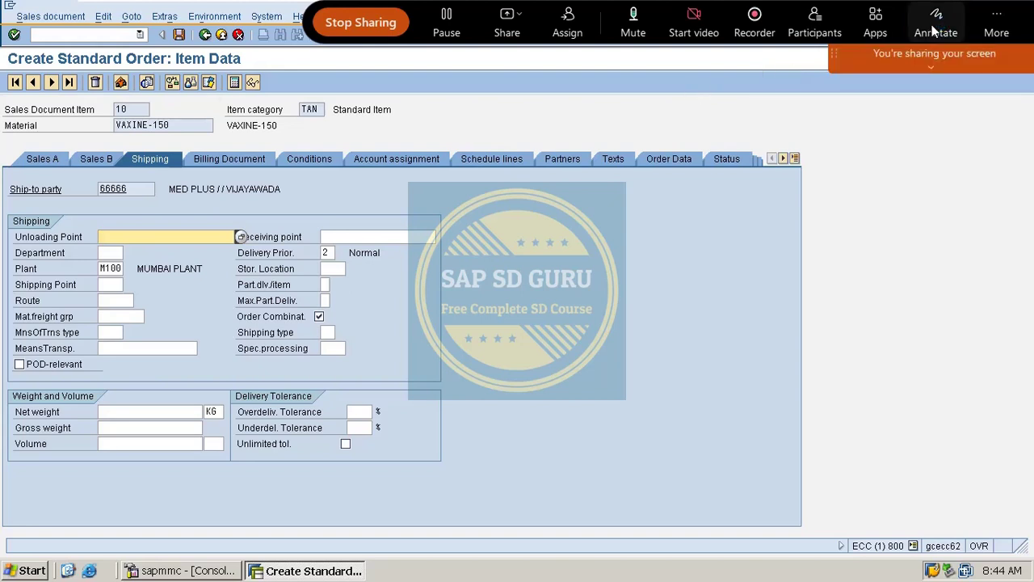
pyautogui.moveTo(347, 209)
pyautogui.mouseDown()
pyautogui.moveTo(320, 251)
pyautogui.moveTo(383, 219)
pyautogui.moveTo(364, 207)
pyautogui.mouseUp()
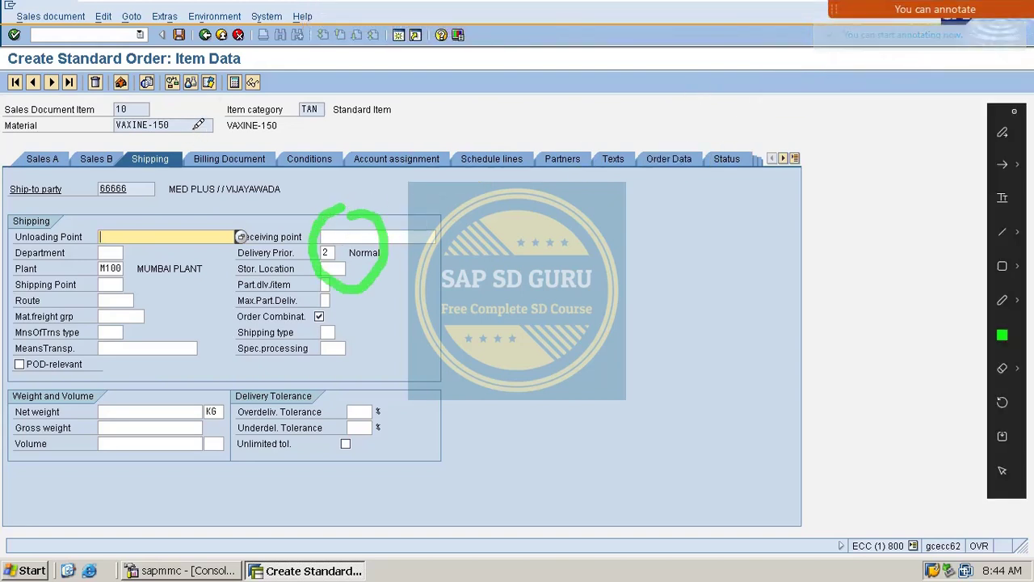
pyautogui.moveTo(191, 129); pyautogui.dragTo(316, 94)
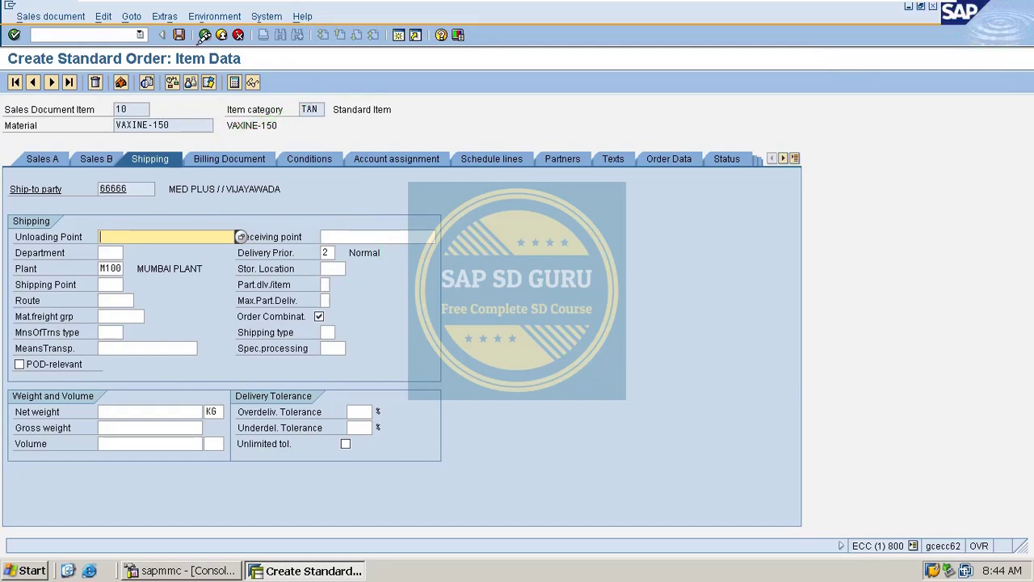
# Return from the item to the standard order's header data and display its sales details
pyautogui.click(205, 35)
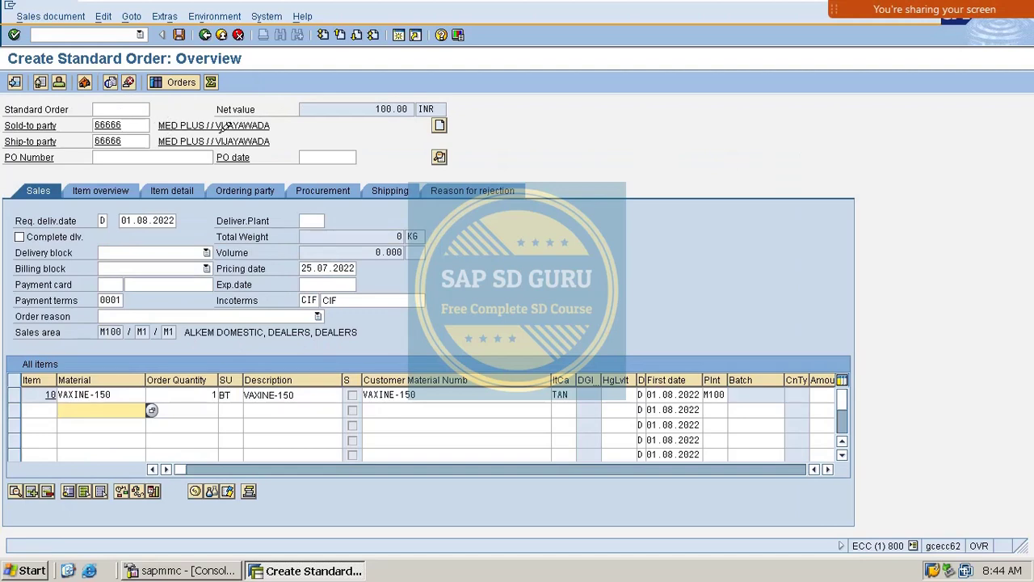
pyautogui.click(439, 125)
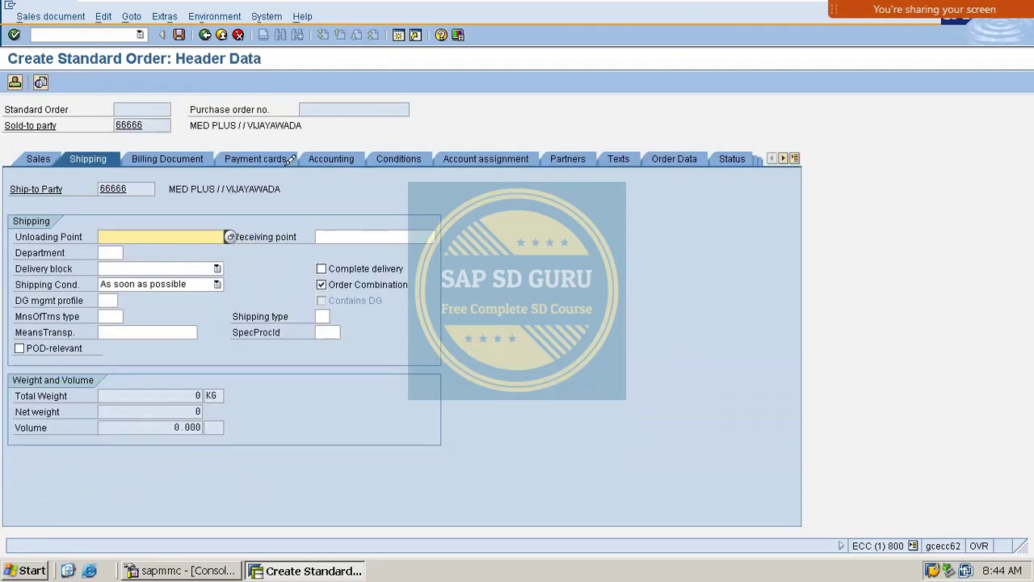
pyautogui.click(53, 158)
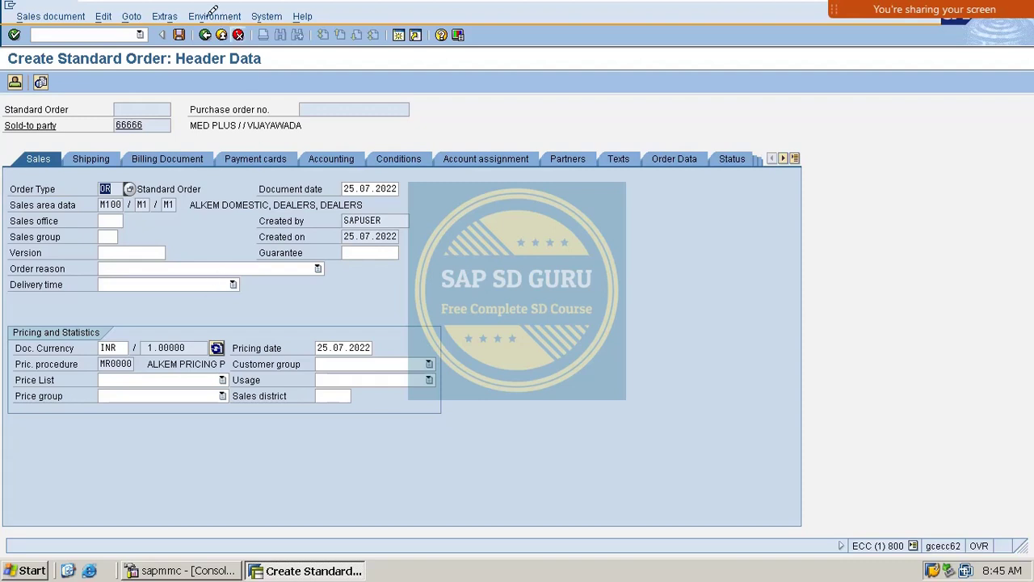
# Leave the standard order, set the order type to RO and continue to the rush order overview
pyautogui.click(205, 34)
pyautogui.click(206, 34)
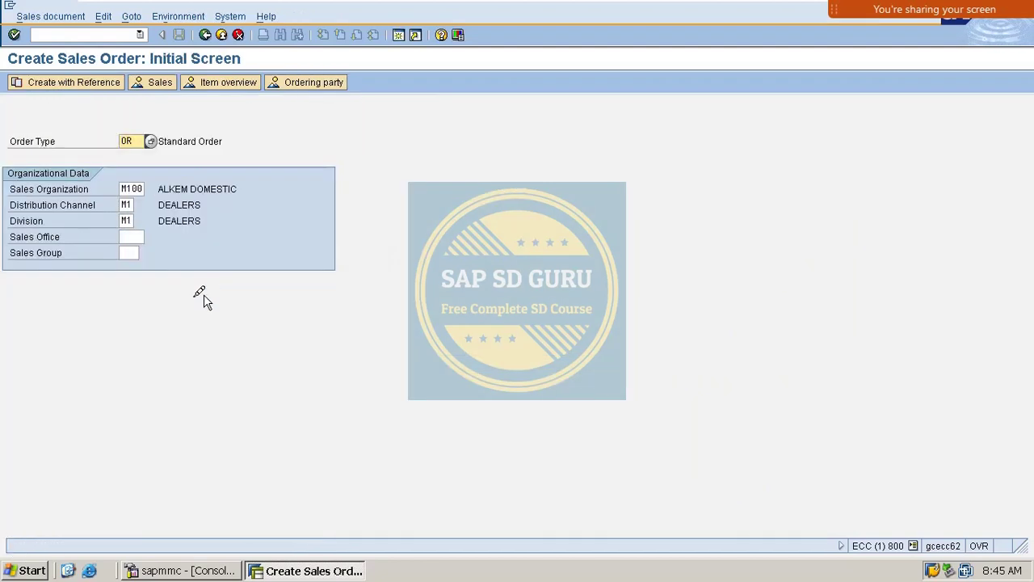
pyautogui.doubleClick(131, 141)
pyautogui.write('R')
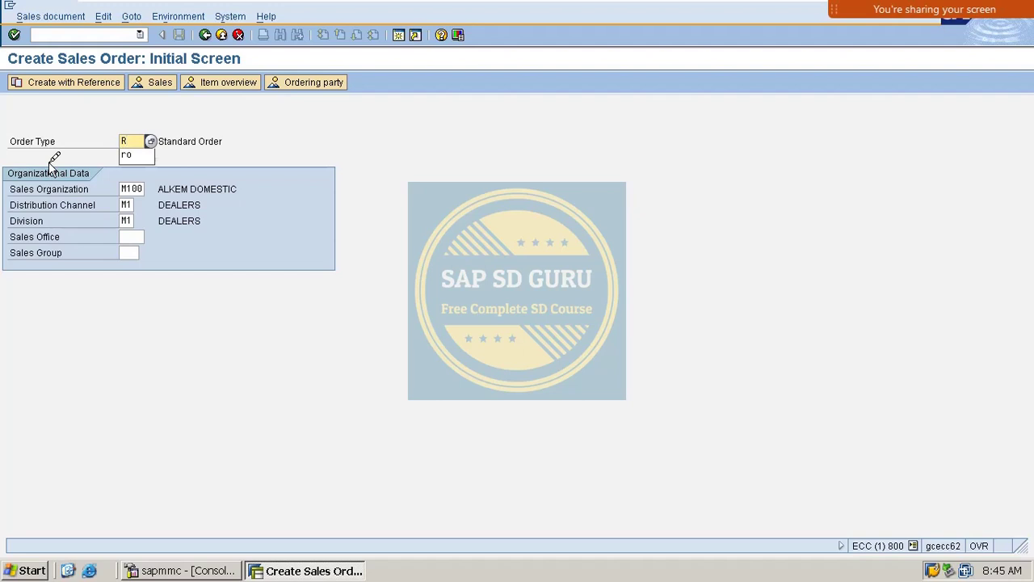
pyautogui.write('O')
pyautogui.press('Return')
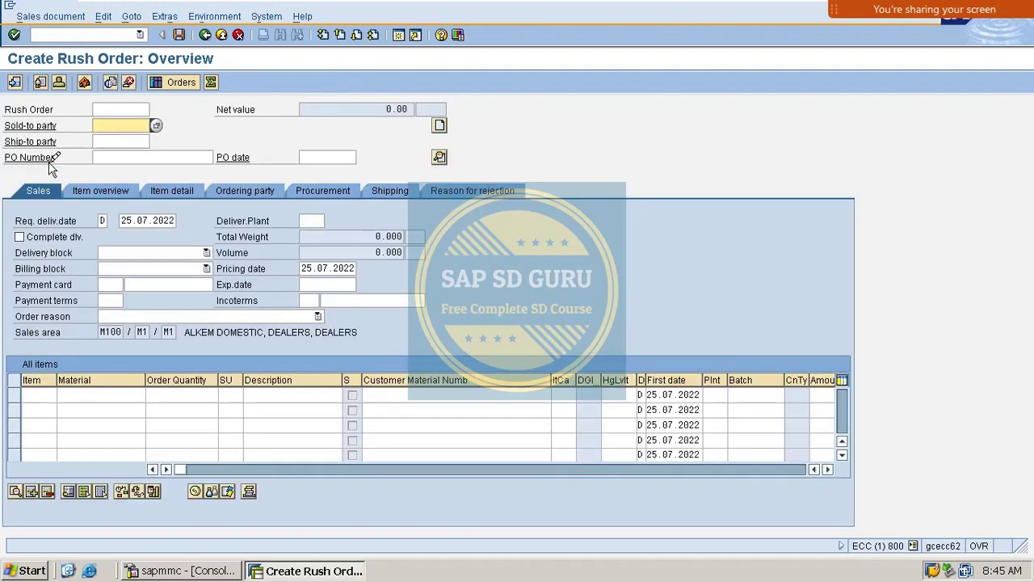
# Enter the previously used customer number as the rush order's sold-to party and add material vaxine-150 with order quantity 1
pyautogui.press('Return')
pyautogui.press('Return')
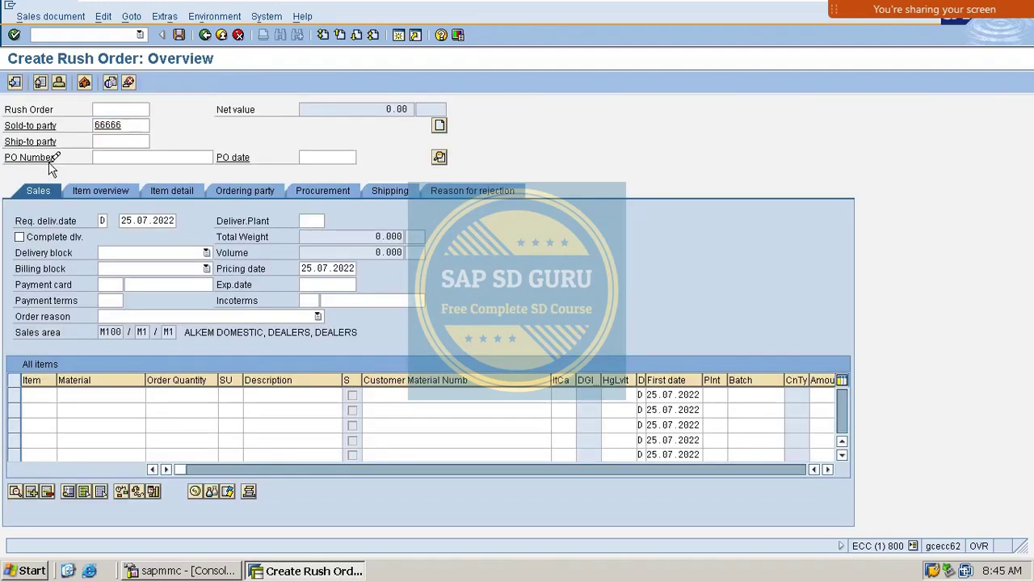
pyautogui.press('Down')
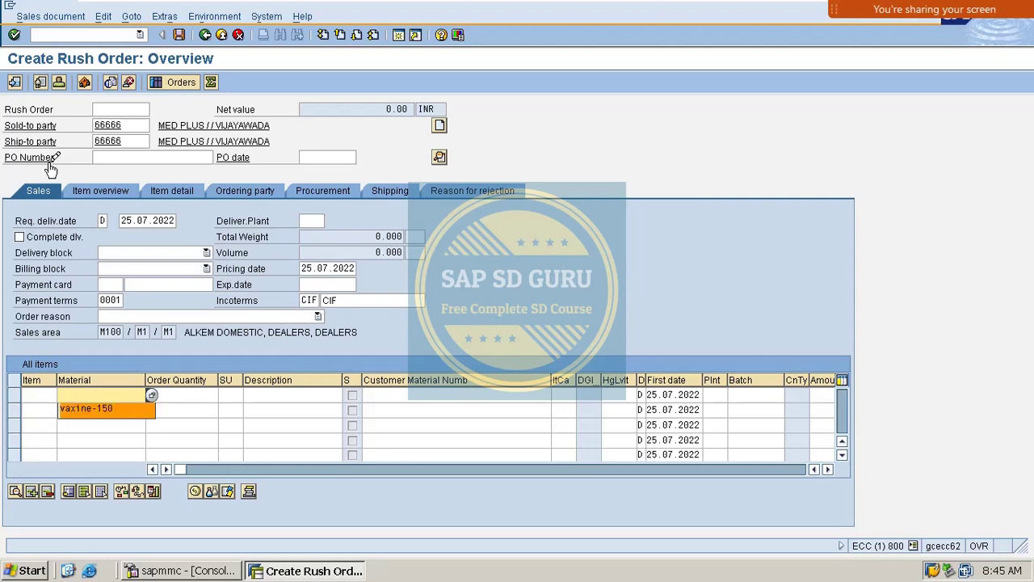
pyautogui.press('Return')
pyautogui.press('Tab')
pyautogui.write('1')
pyautogui.press('Return')
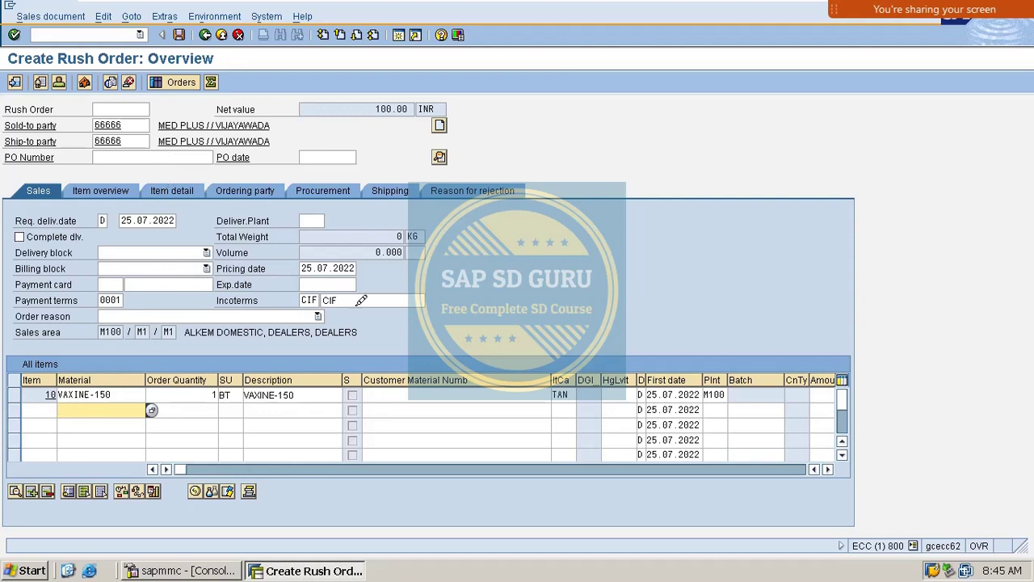
# Display the shipping data of the rush order's vaxine-150 item to examine its delivery priority
pyautogui.doubleClick(134, 394)
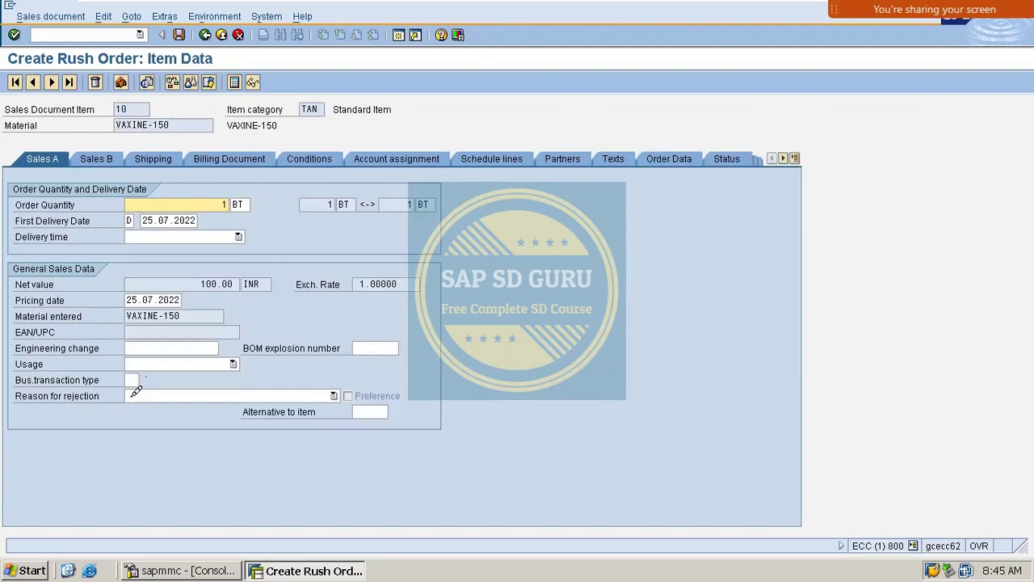
pyautogui.click(153, 160)
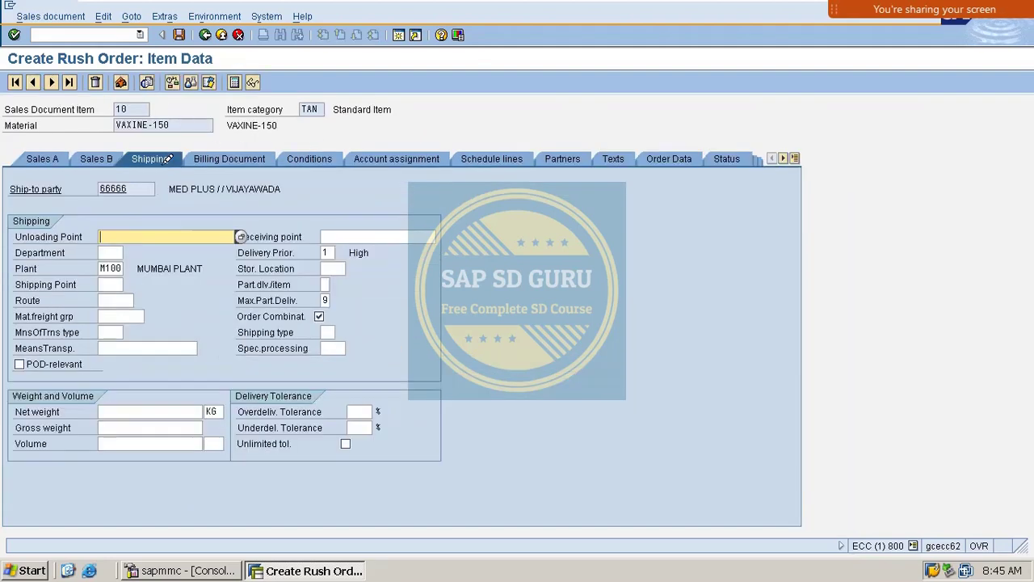
pyautogui.click(326, 252)
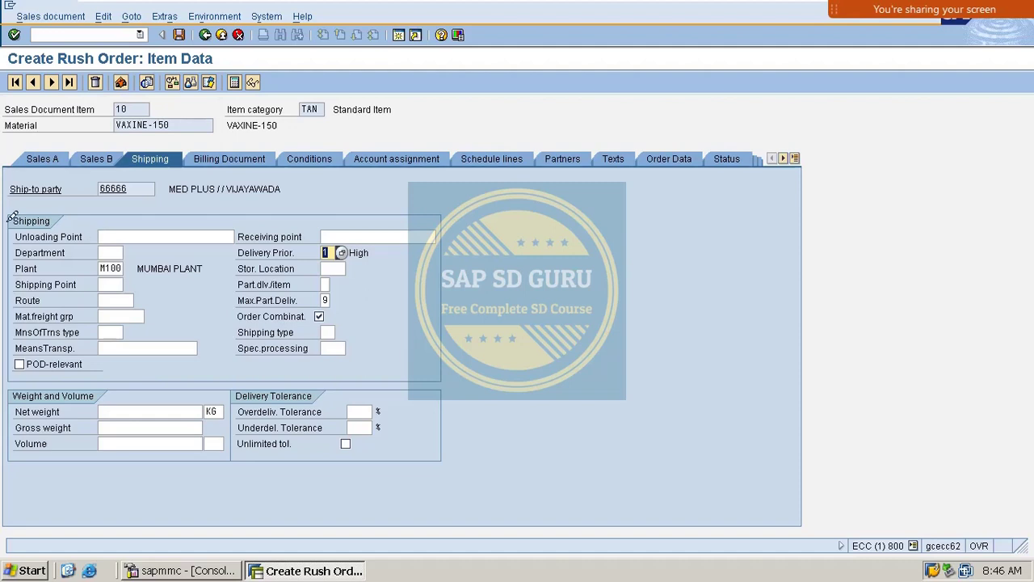
# Leave the rush order with /nvov8 to maintain sales order types and position the list at order type OR
pyautogui.click(70, 34)
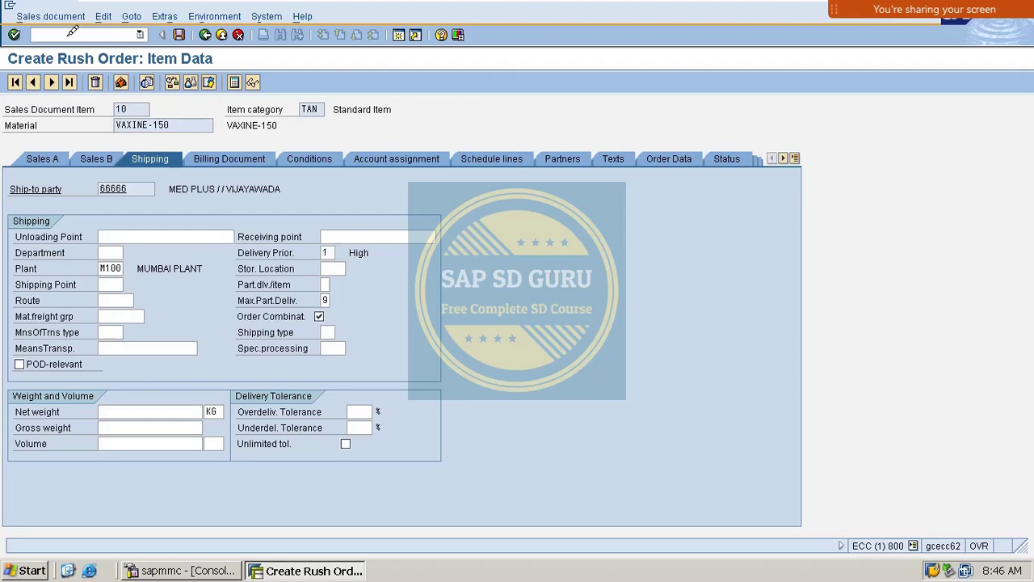
pyautogui.write('/nvov8')
pyautogui.press('Return')
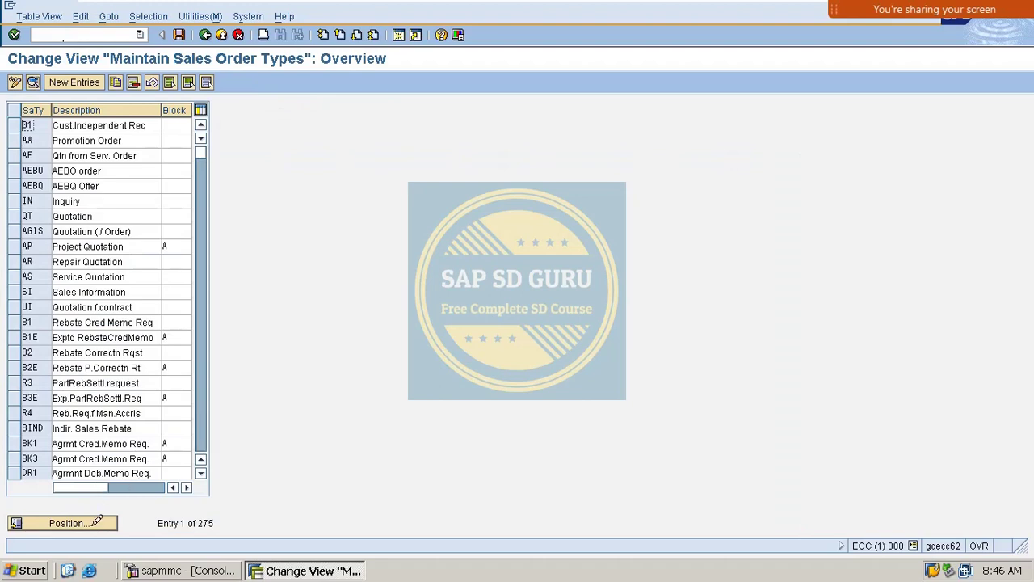
pyautogui.click(95, 524)
pyautogui.write('o')
pyautogui.press('Return')
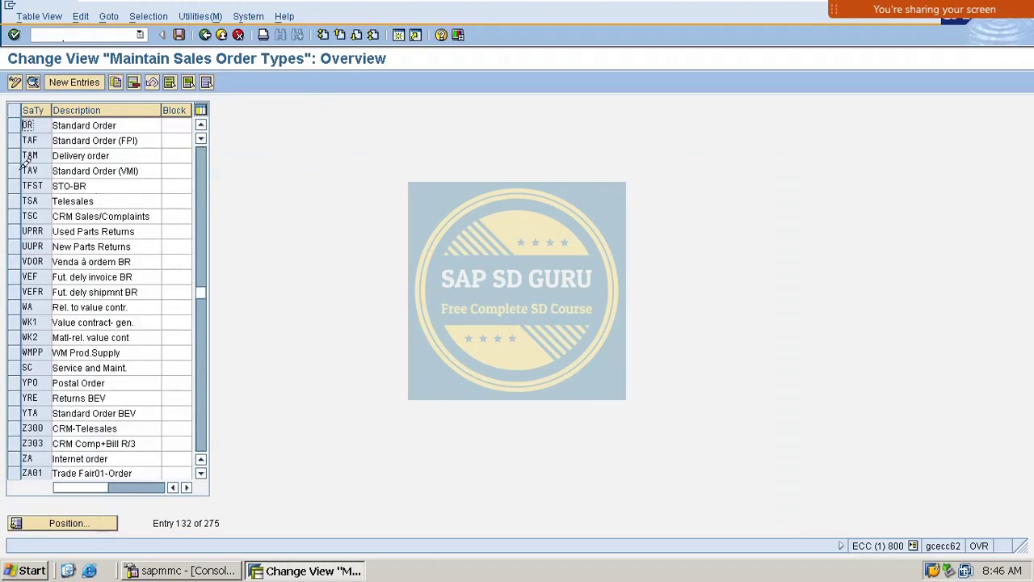
# Display the details of the OR Standard Order type and examine its shipping settings, including the shipping conditions
pyautogui.click(87, 125)
pyautogui.doubleClick(88, 125)
pyautogui.scroll(-6, 130, 323)
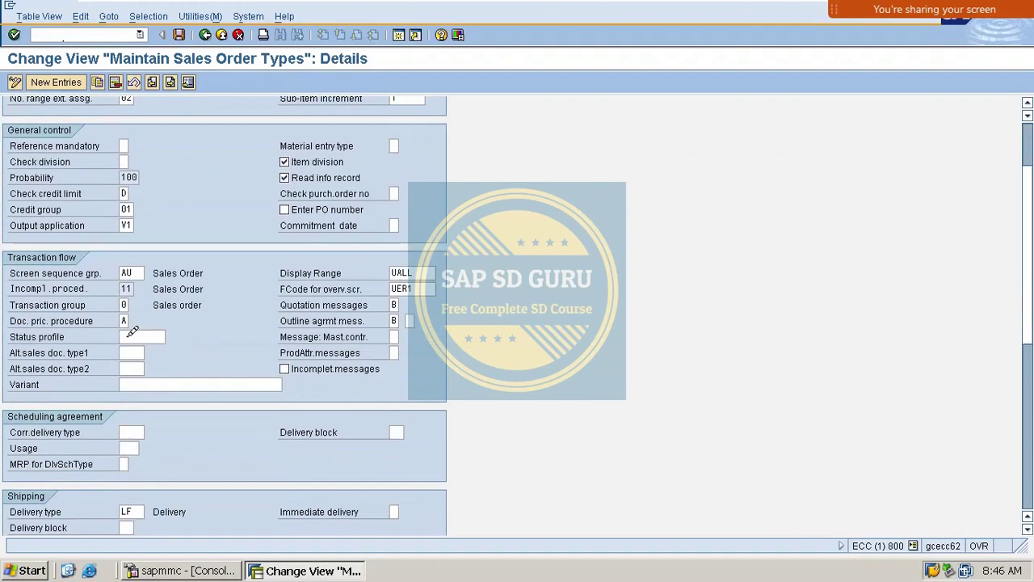
pyautogui.scroll(-1, 122, 312)
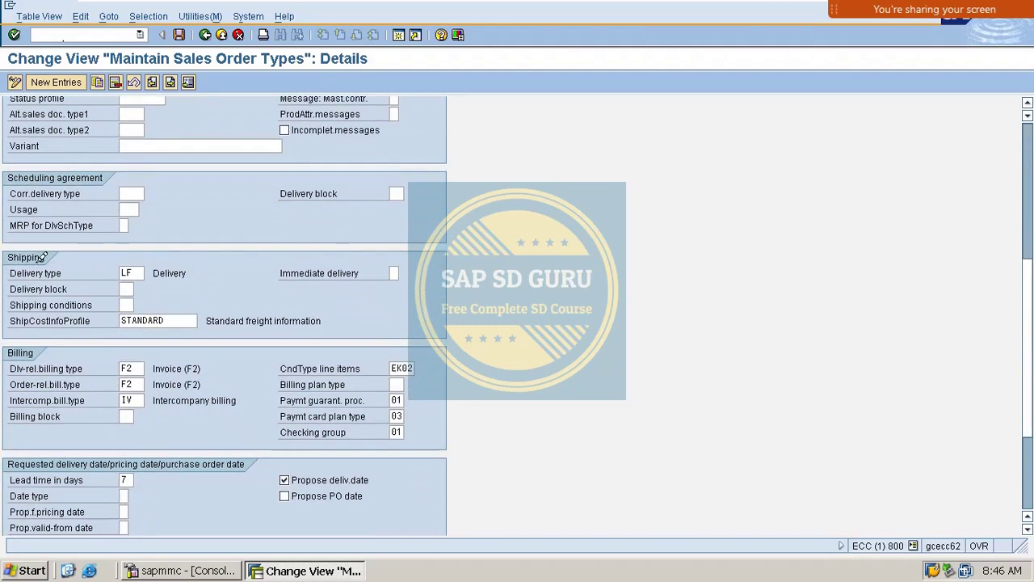
pyautogui.scroll(-1, 81, 254)
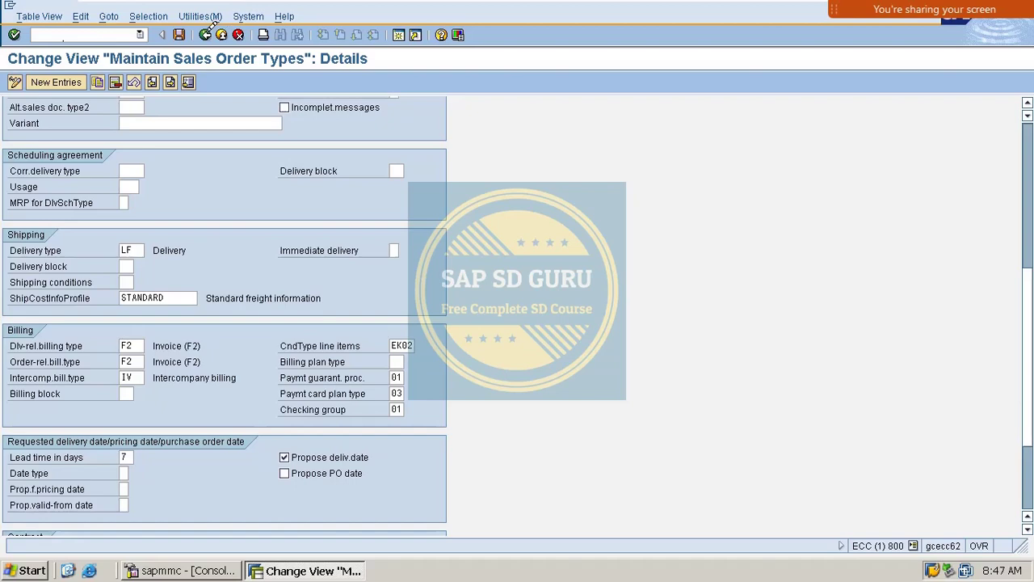
pyautogui.scroll(4, 227, 81)
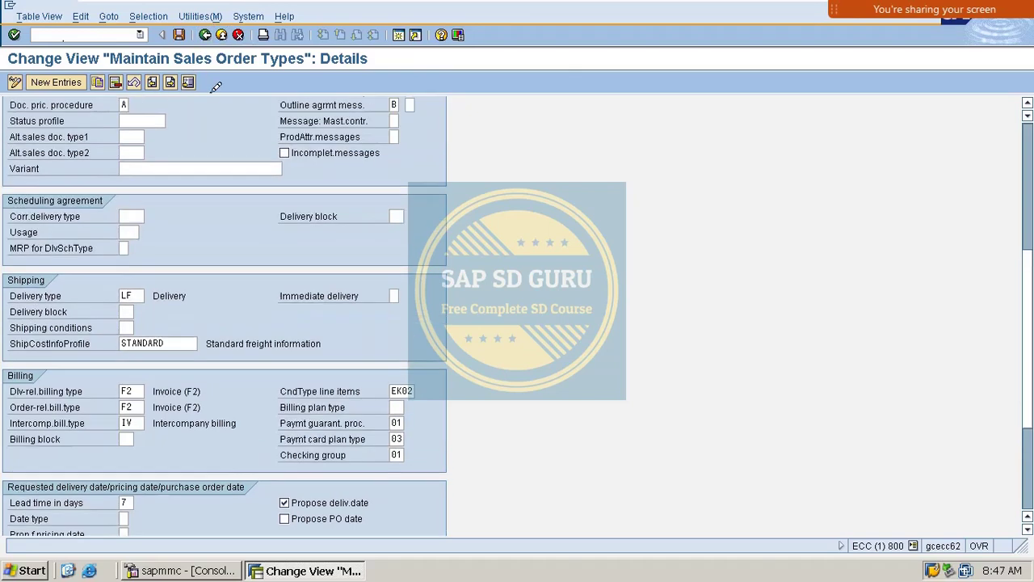
pyautogui.scroll(4, 227, 81)
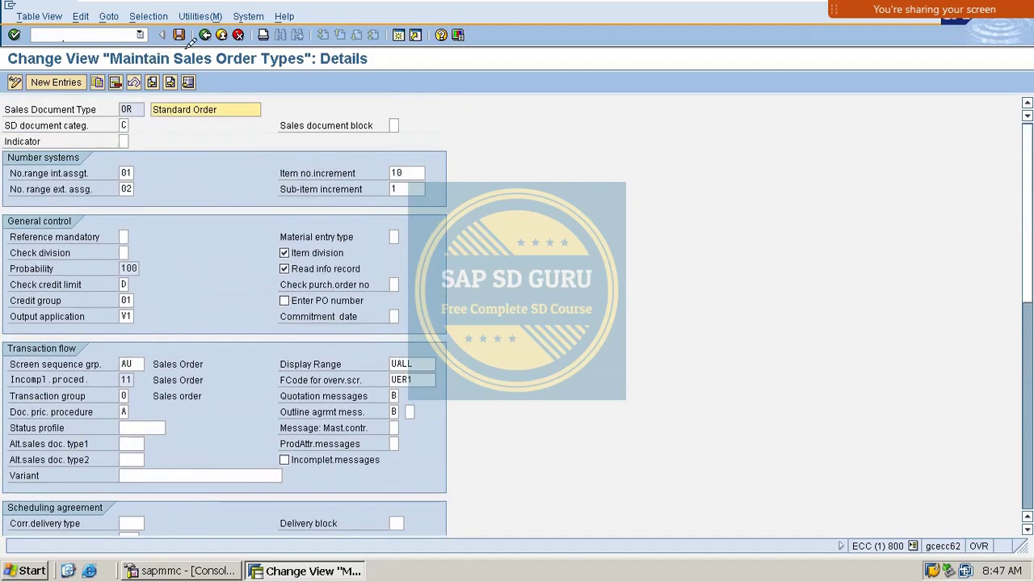
# Return to the list of sales order types and position it at order type RO
pyautogui.click(204, 34)
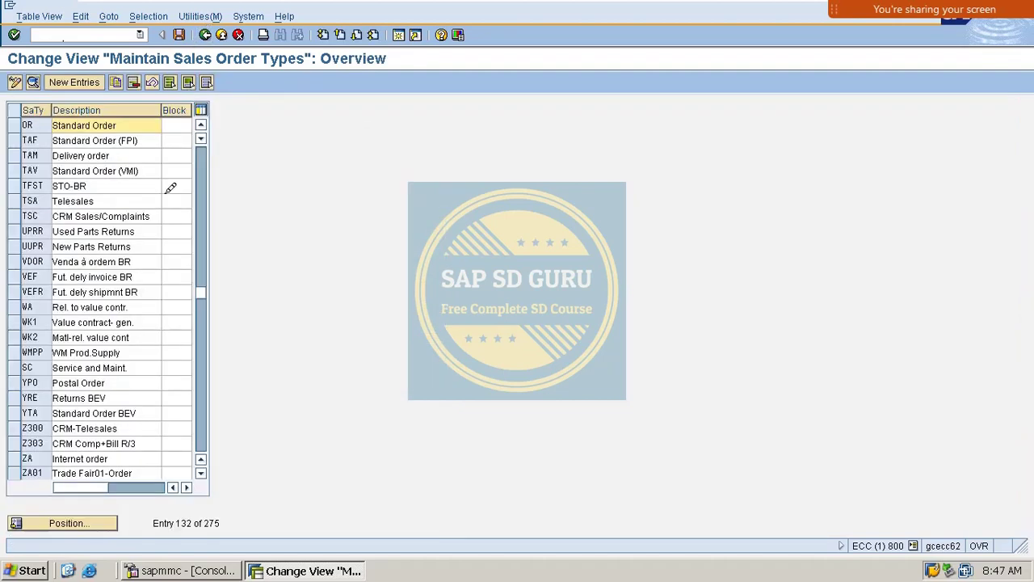
pyautogui.click(96, 518)
pyautogui.write('RO')
pyautogui.press('Return')
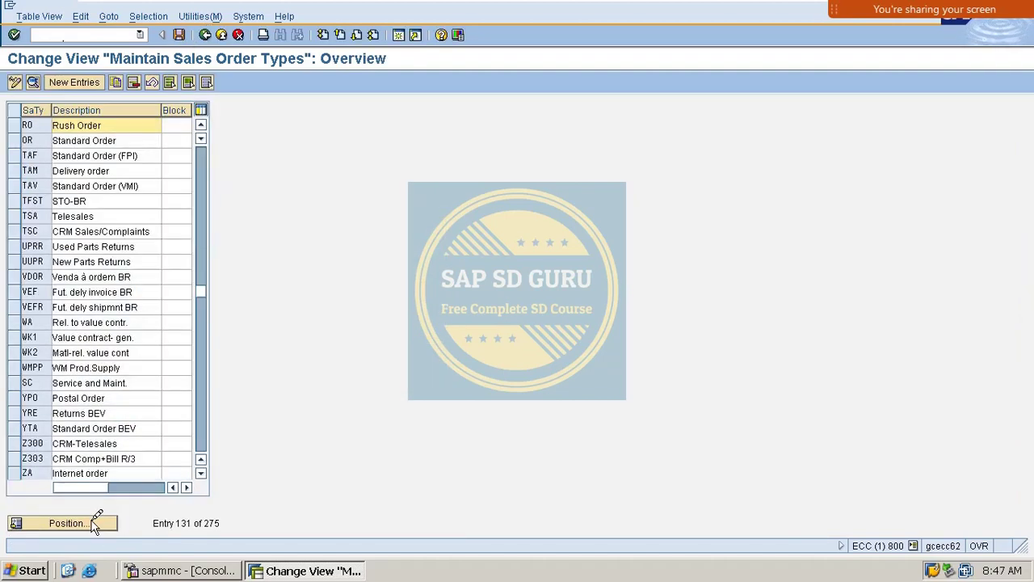
# Display the details of the RO Rush Order type and examine its shipping conditions and immediate delivery setting
pyautogui.doubleClick(37, 121)
pyautogui.scroll(-1, 117, 256)
pyautogui.scroll(-10, 117, 255)
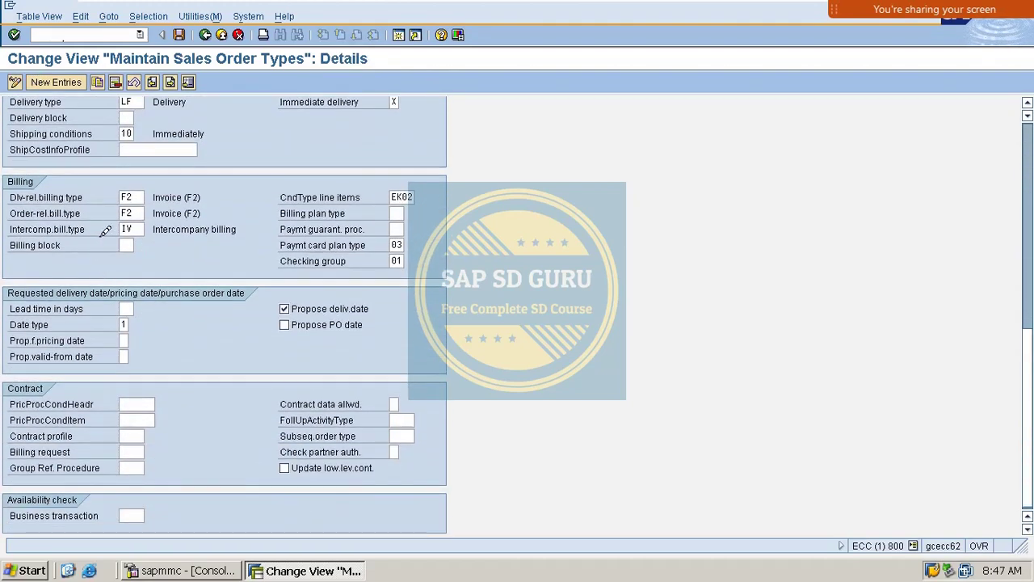
pyautogui.scroll(3, 68, 211)
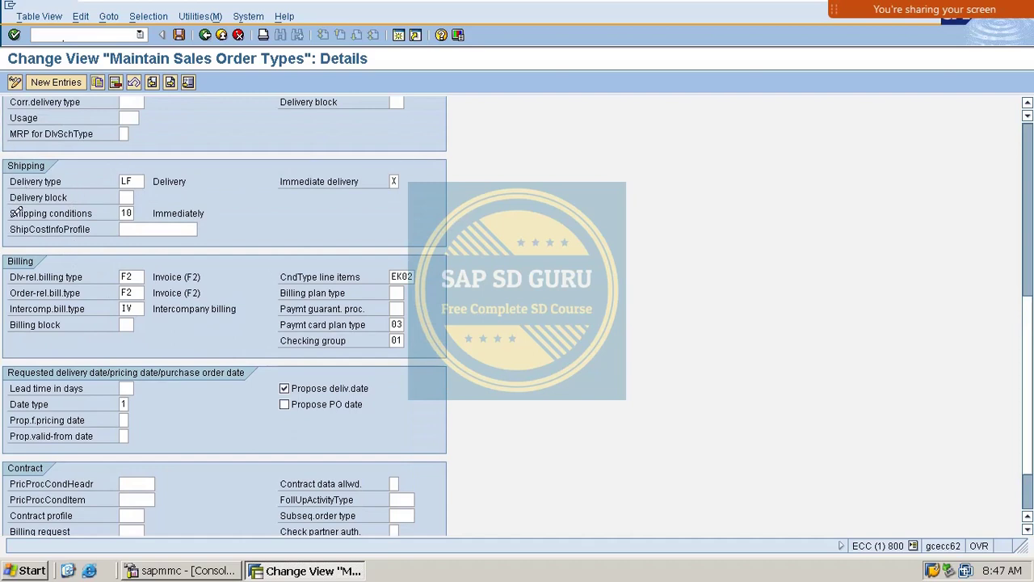